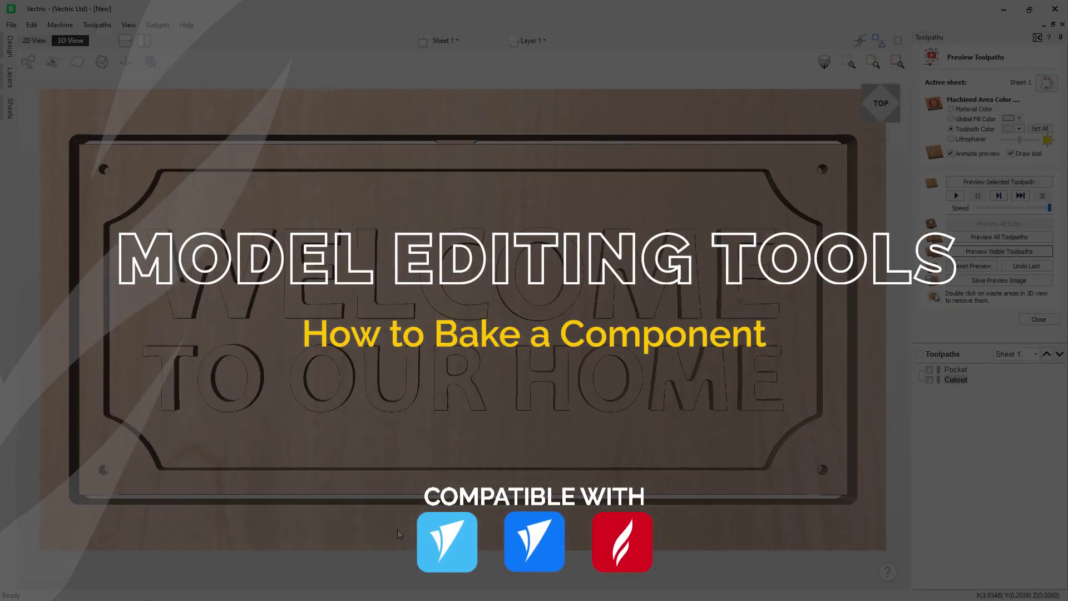
Start a new, empty 10 × 10 × 0.5 inch job shown in the 3D view.
left_click_drag(403, 529, 480, 415)
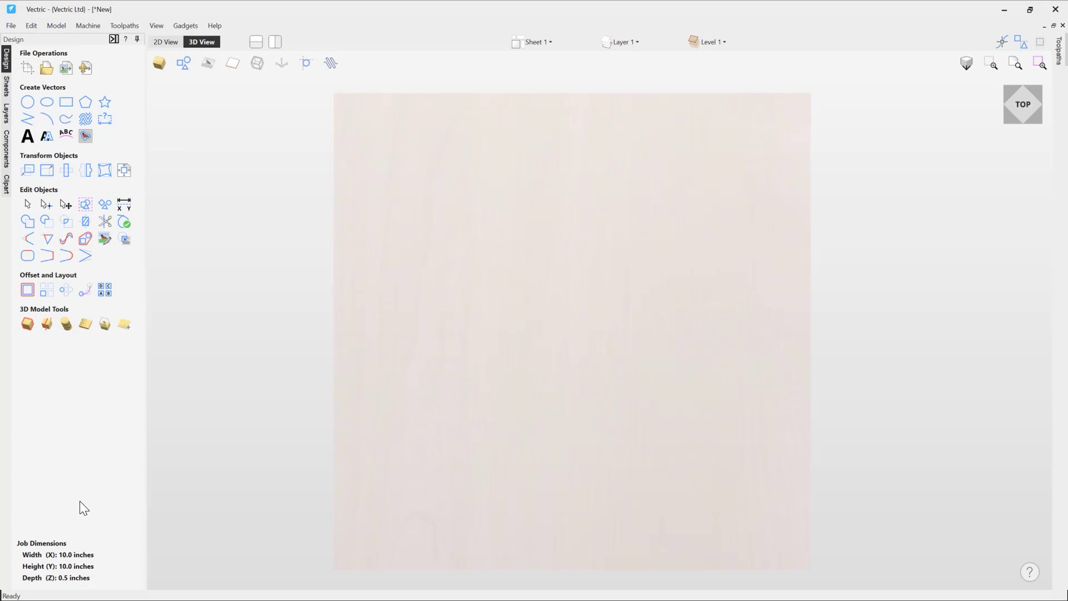
Import the Cantering horse model from the Clipart Animals library onto the block.
left_click(6, 184)
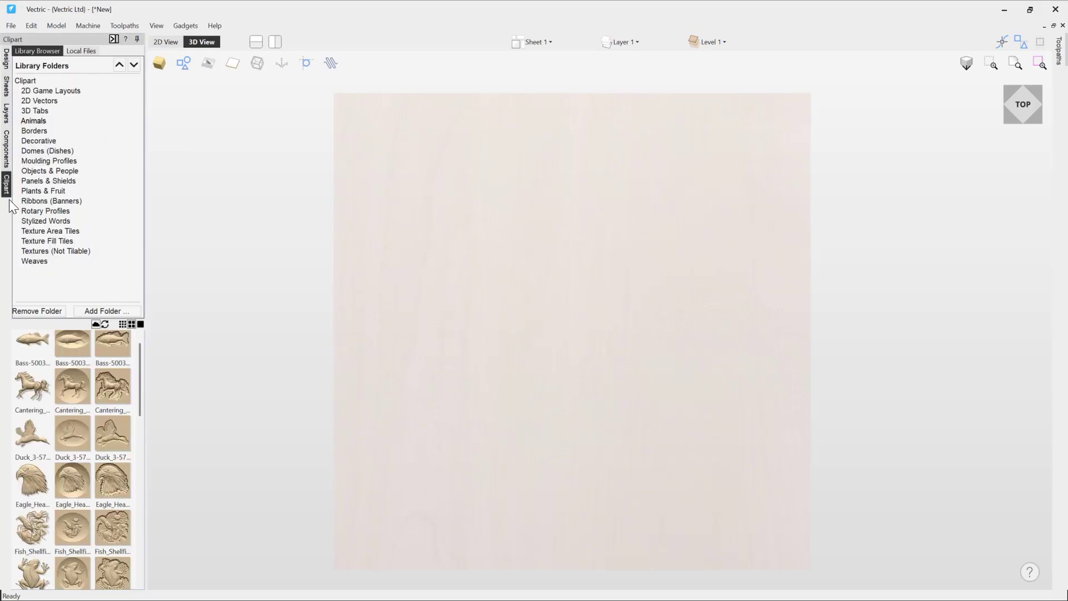
double_click(29, 384)
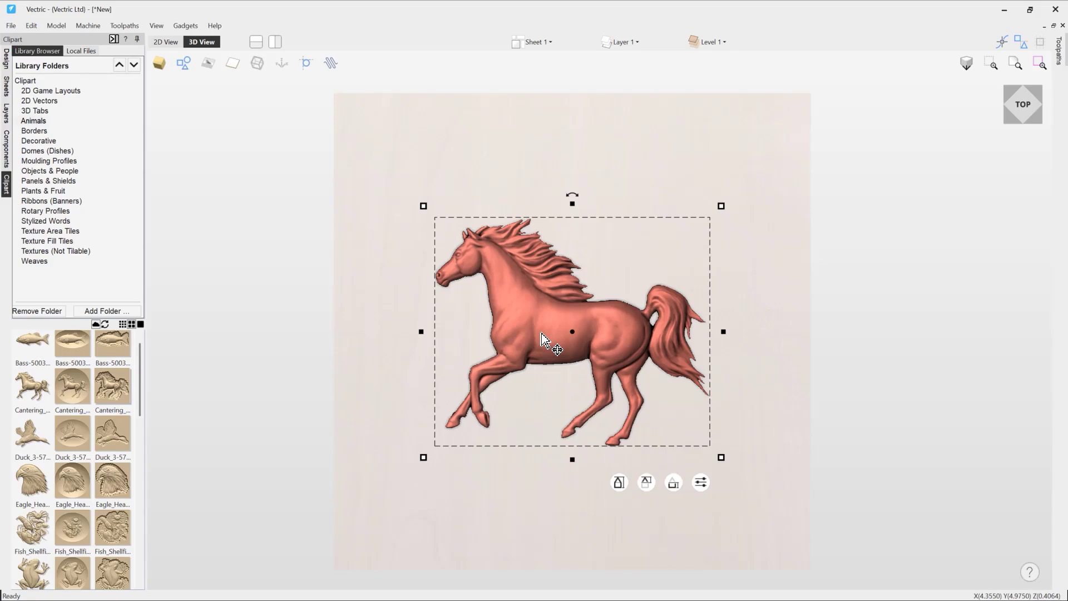
Move the horse right, add an overlapping copy on the left, and shrink it to about 5.53 × 4.60 inches.
left_click_drag(542, 337, 638, 334)
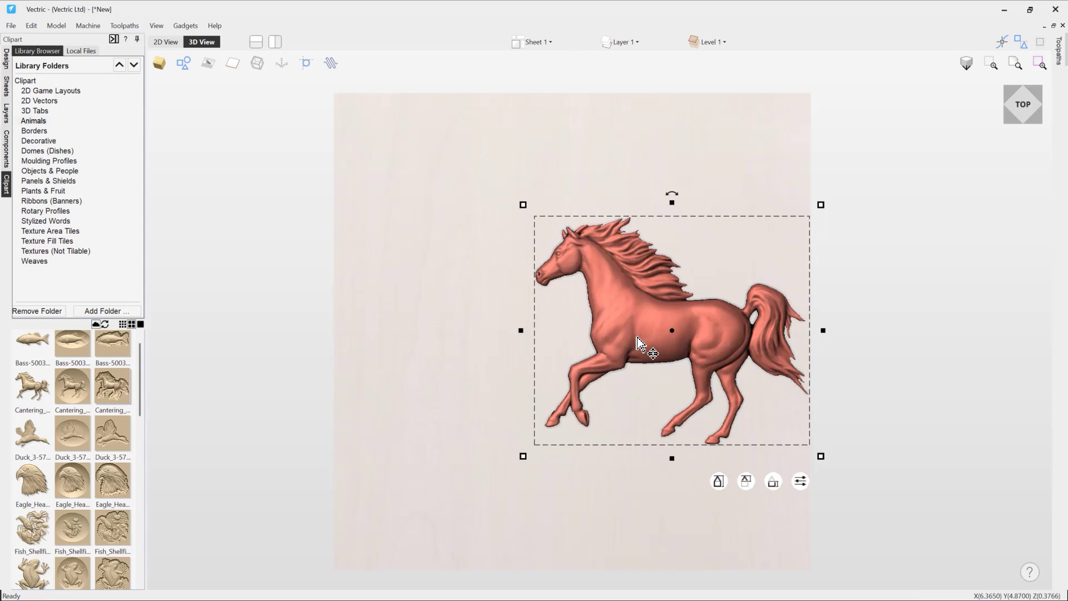
left_click_drag(638, 341, 523, 342, "ctrl")
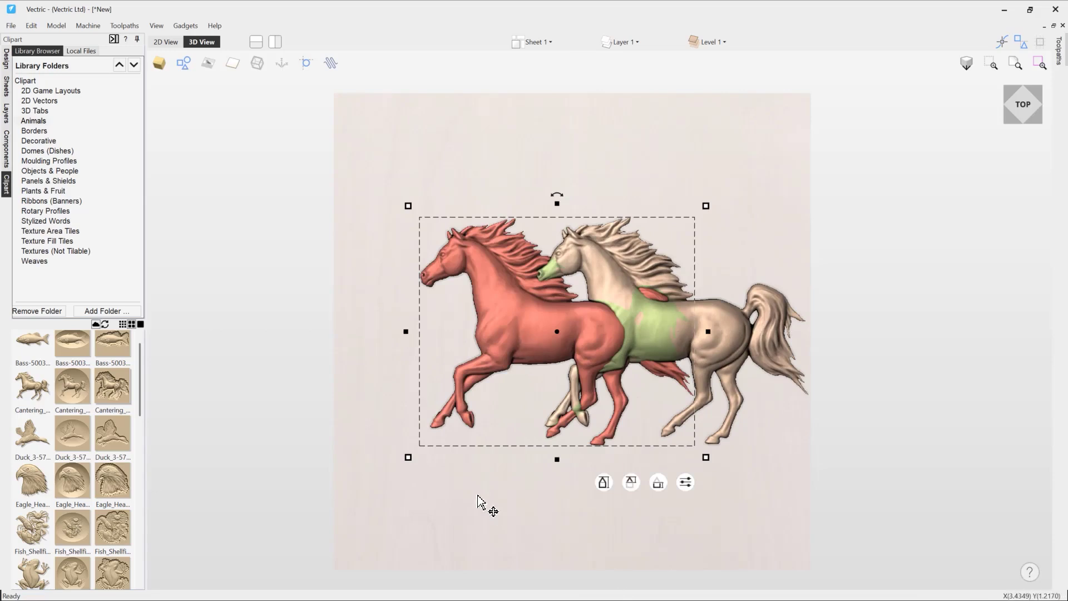
left_click(472, 492)
left_click(475, 339)
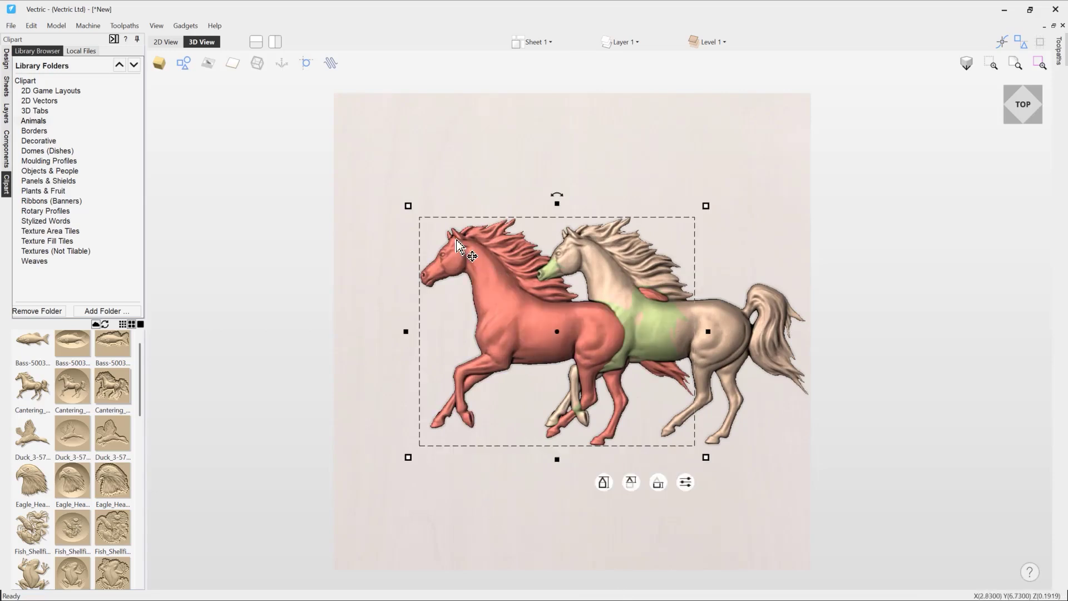
left_click_drag(404, 204, 429, 224)
left_click_drag(420, 295, 469, 453)
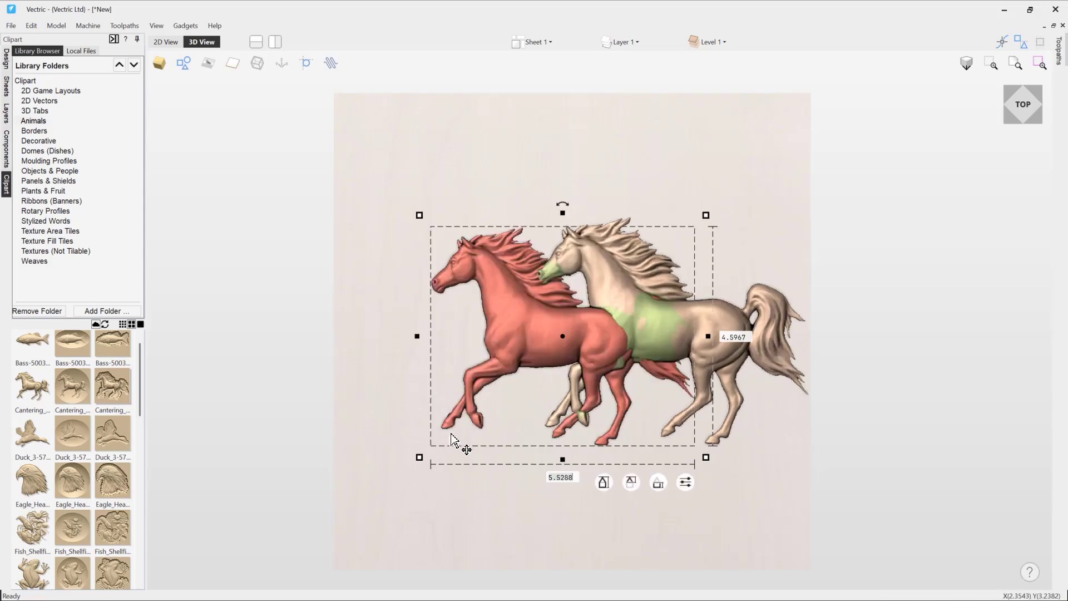
left_click(539, 503)
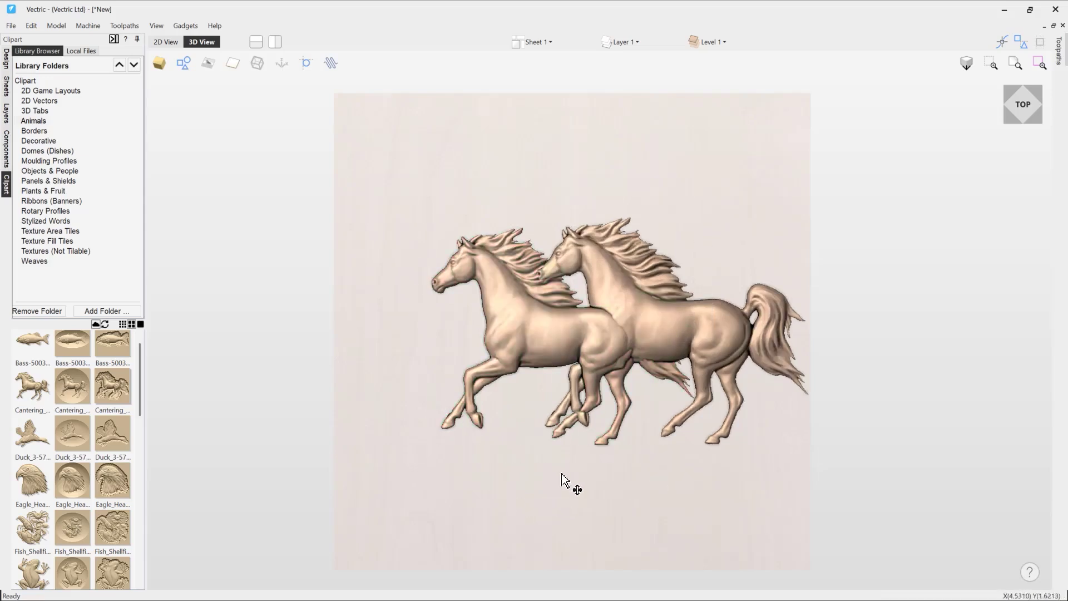
Select the right-hand cantering horse component after checking each horse.
left_click(729, 317)
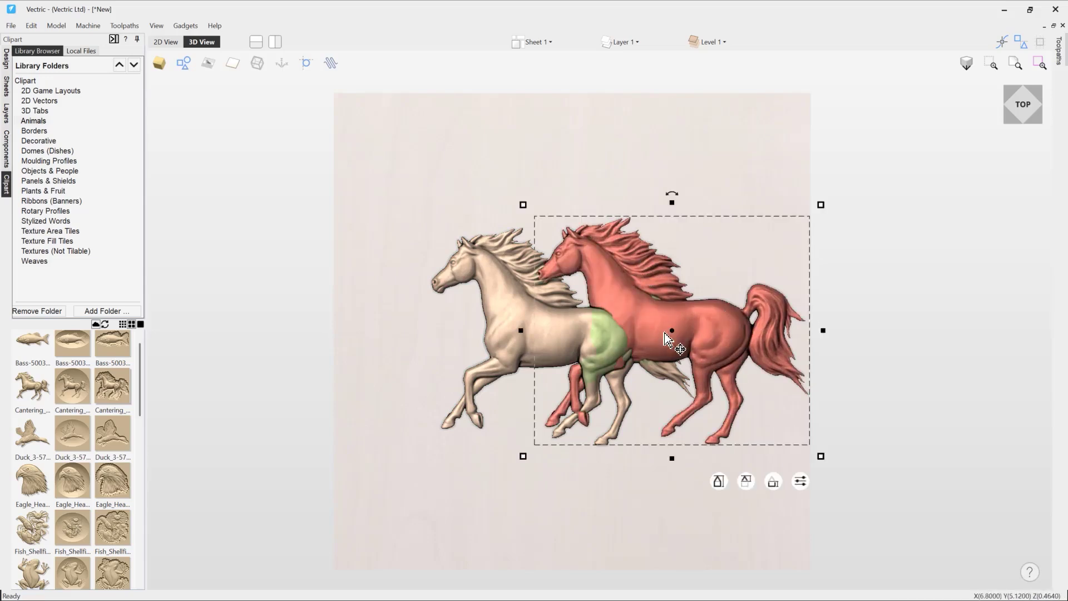
left_click(472, 291)
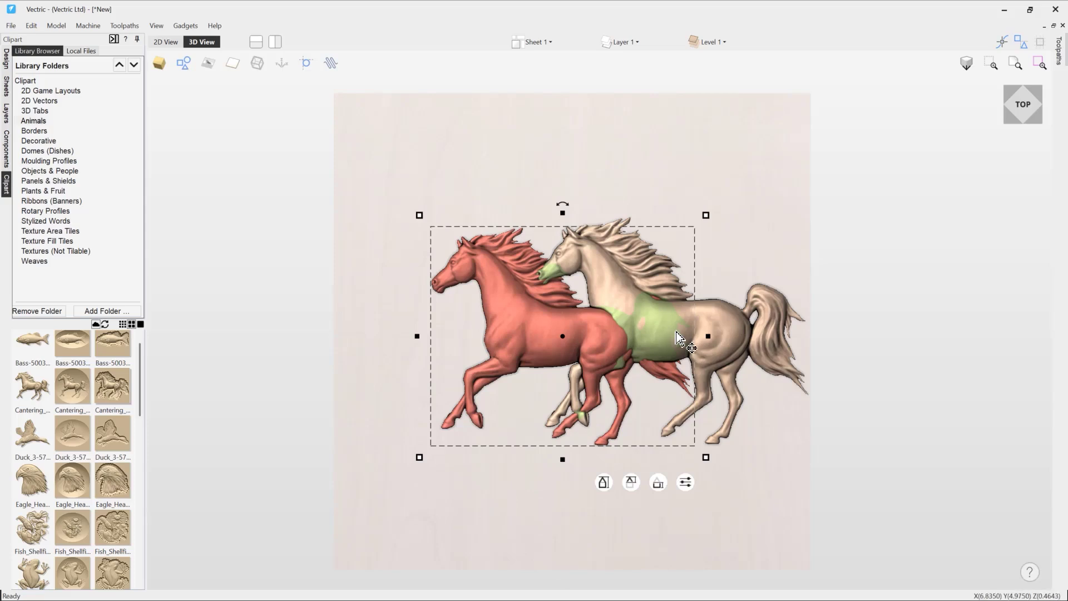
left_click(680, 325)
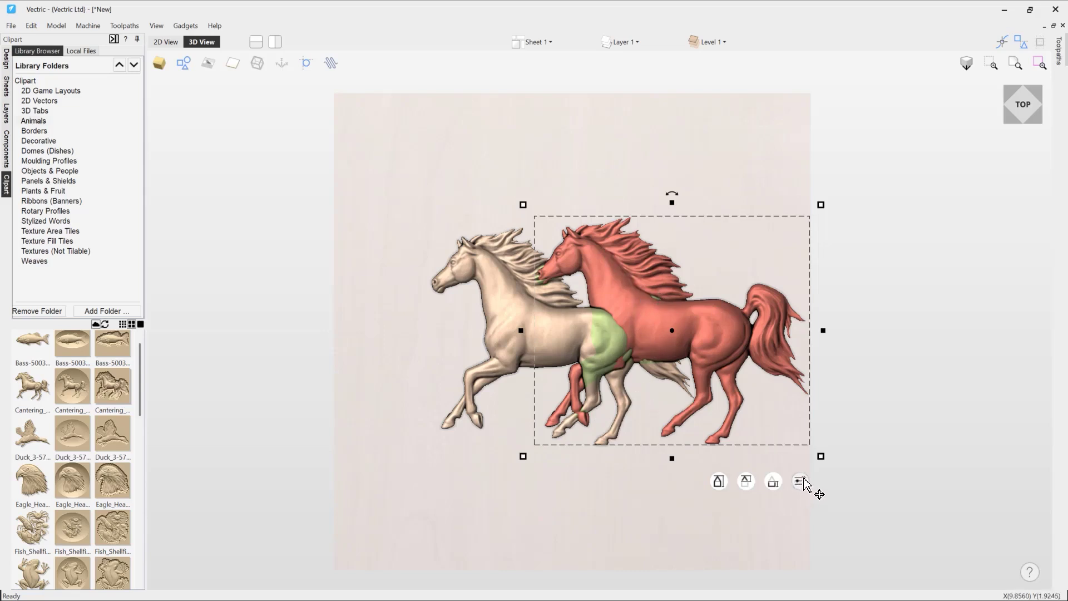
Enable Tilt in the right horse's component properties and begin setting its tilt points.
left_click(800, 482)
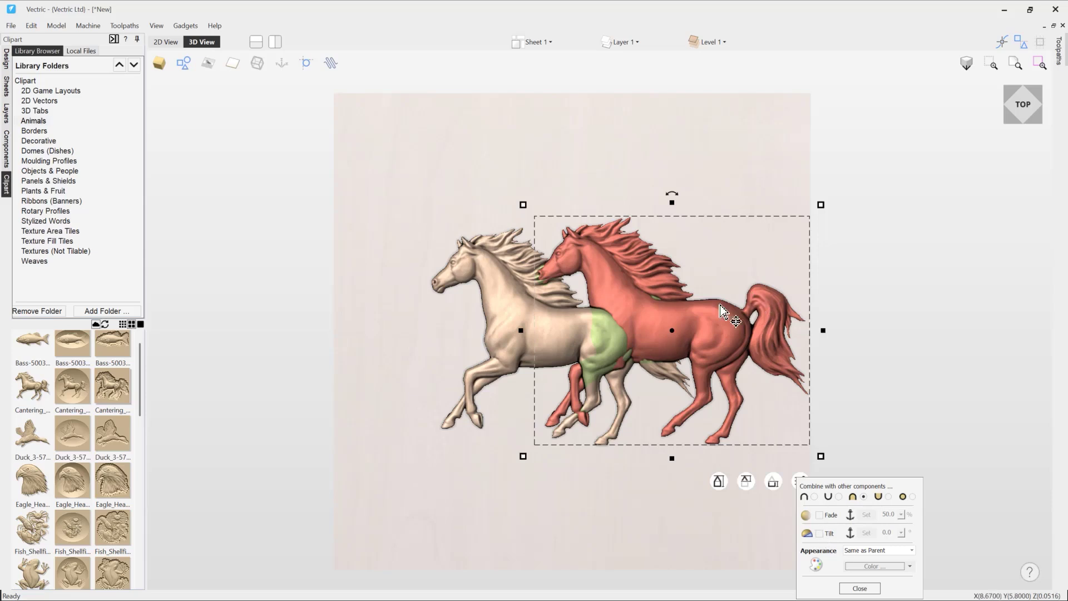
mouse_move(745, 481)
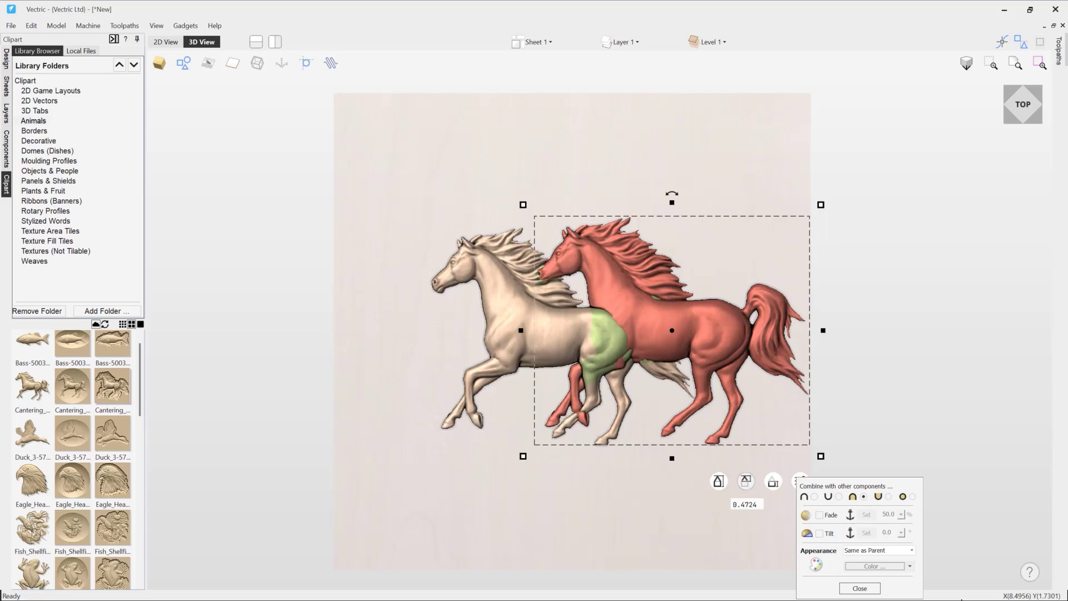
left_click(820, 533)
left_click(864, 532)
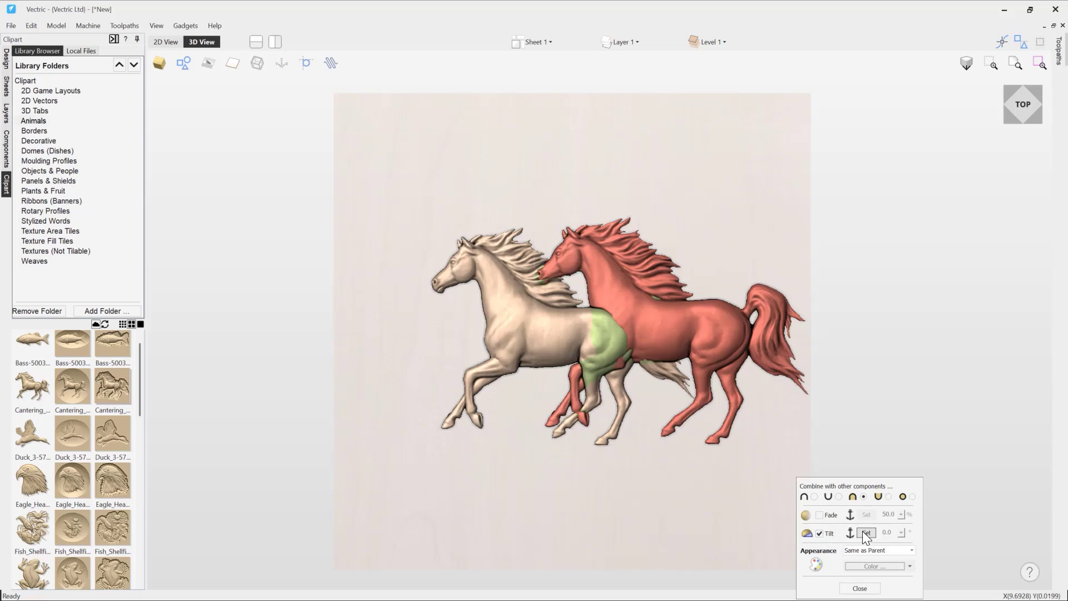
Anchor the right horse's tilt line from beside its tail across the pair and raise its tilt to 3.6°.
left_click(808, 337)
left_click(348, 339)
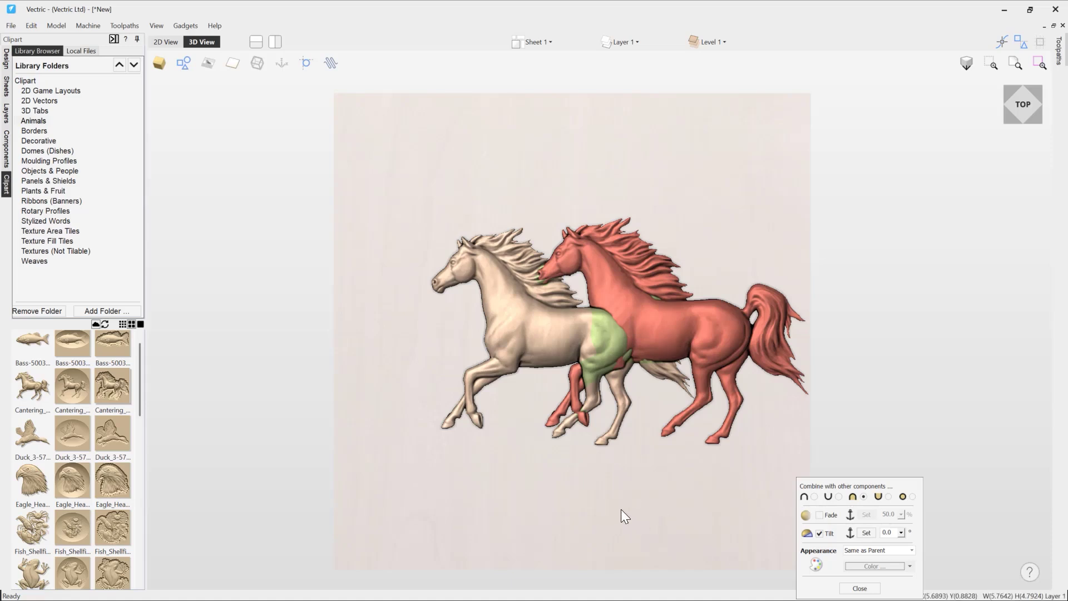
left_click(902, 533)
left_click_drag(911, 545, 926, 545)
left_click(615, 470)
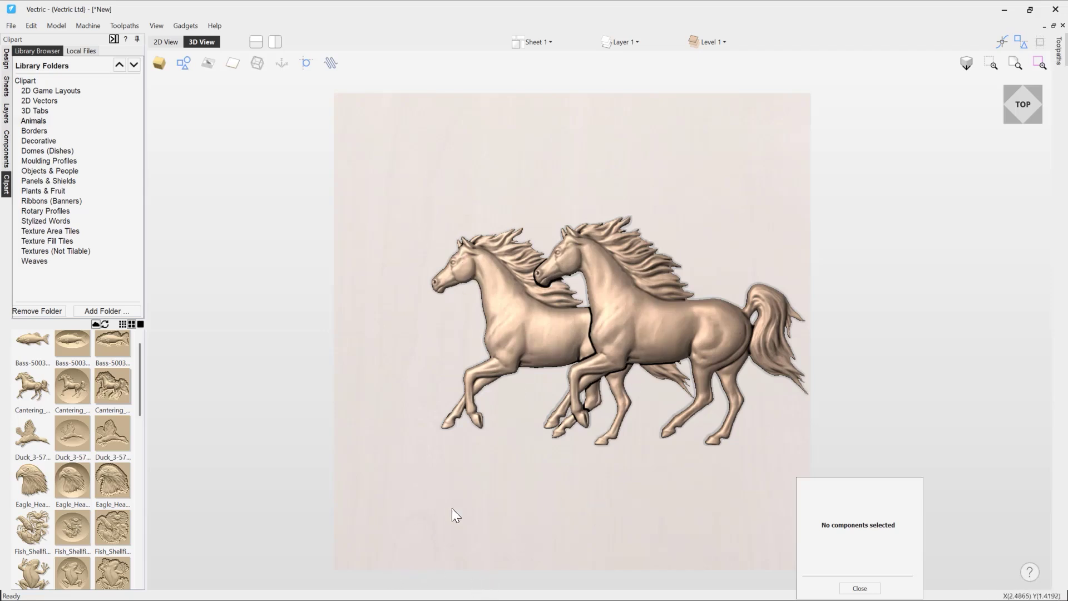
Orbit into a perspective view showing the tilted right horse rising off the board.
left_click_drag(452, 512, 726, 386)
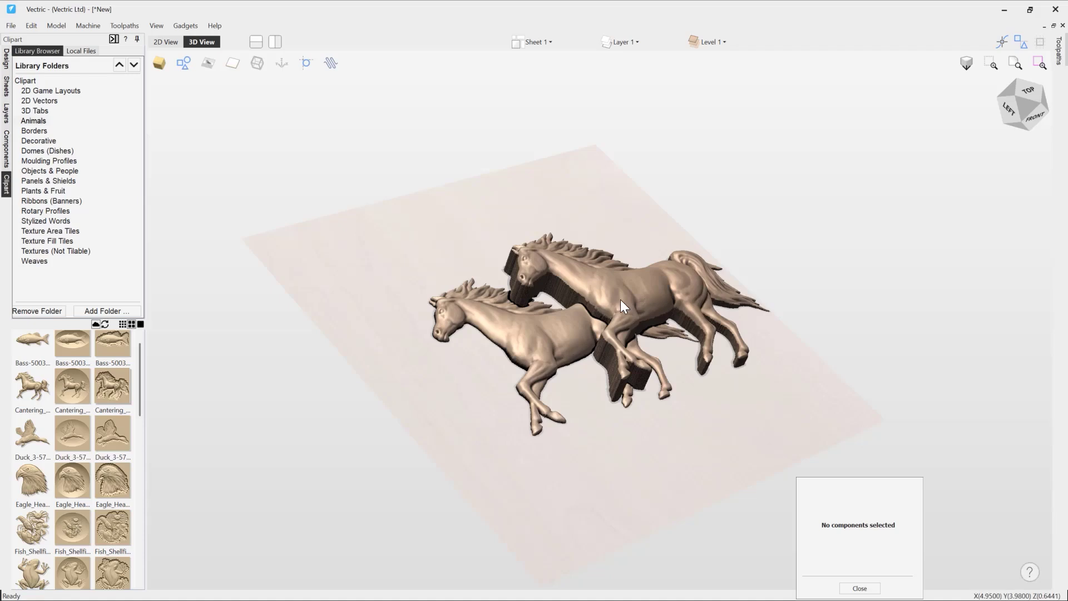
Lower the right horse's tilt to 1.0° and return to a straight top-down view.
left_click(633, 288)
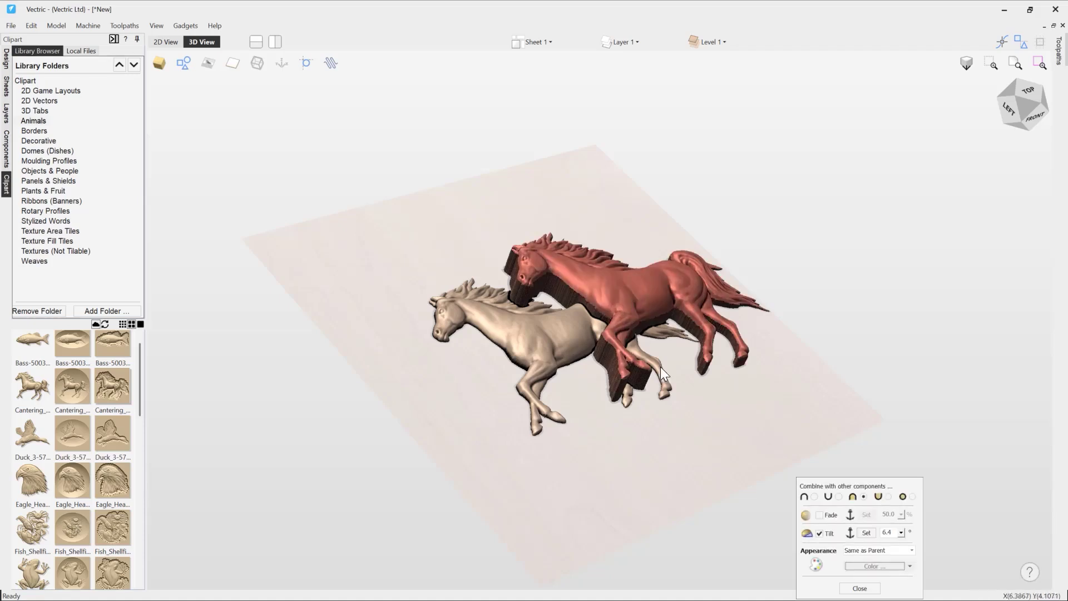
left_click(902, 532)
left_click_drag(913, 545, 896, 547)
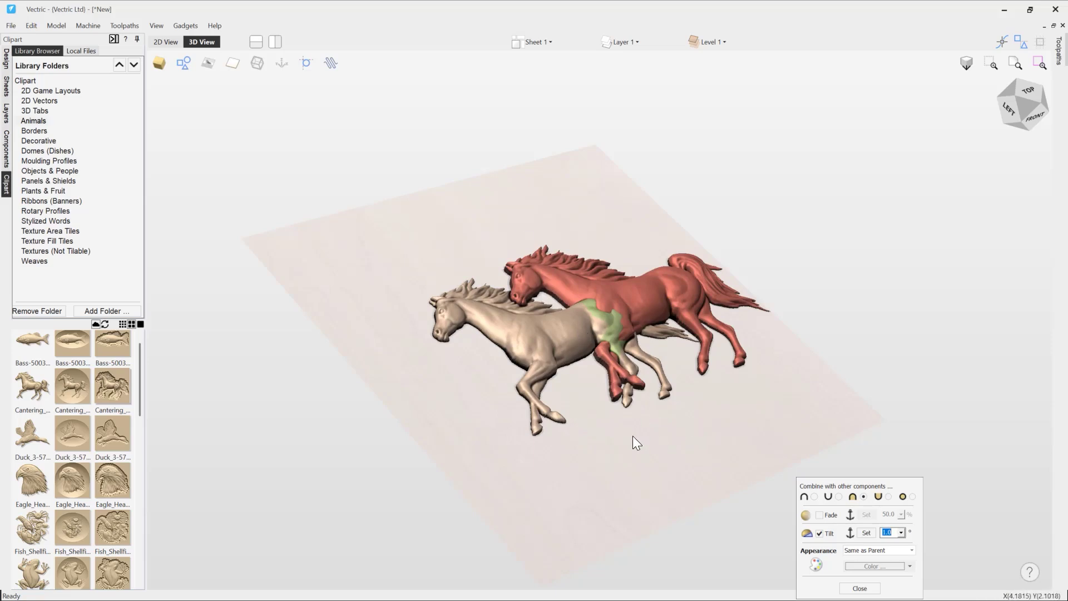
left_click_drag(635, 436, 493, 329)
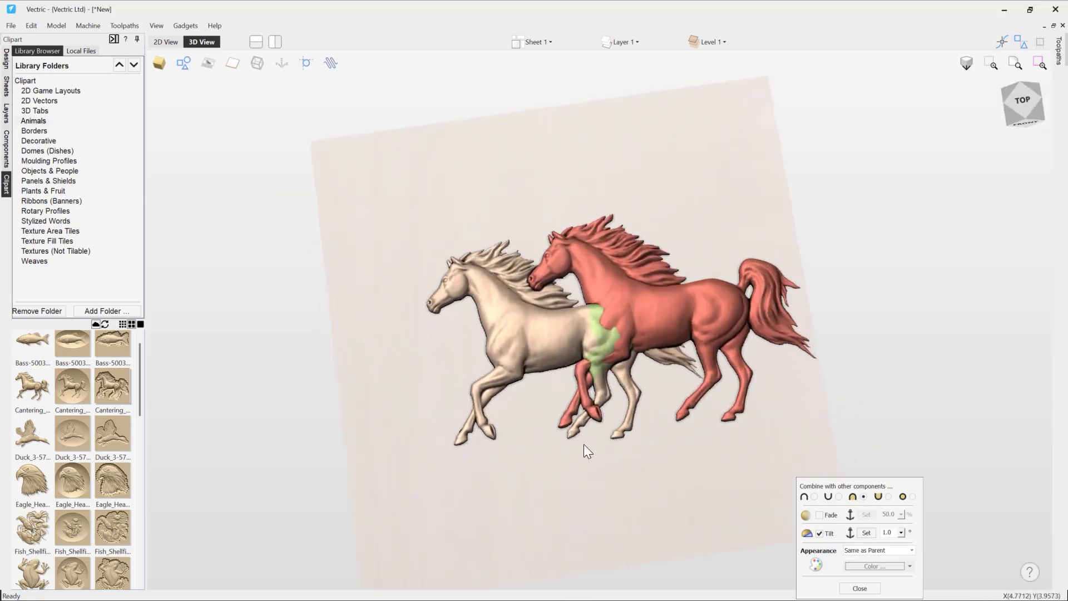
left_click_drag(587, 472, 611, 278)
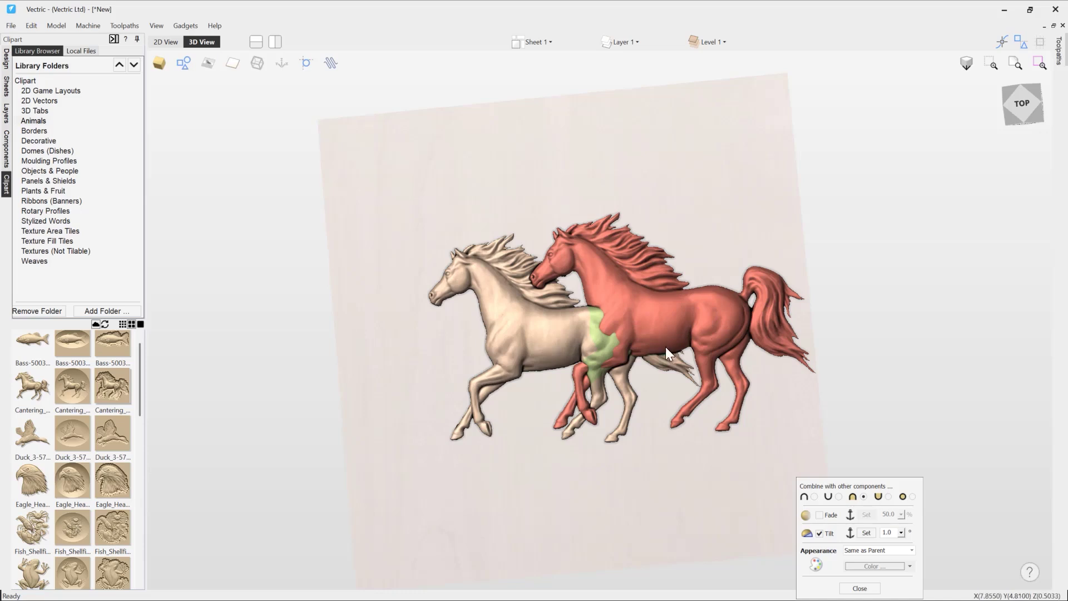
left_click(1019, 110)
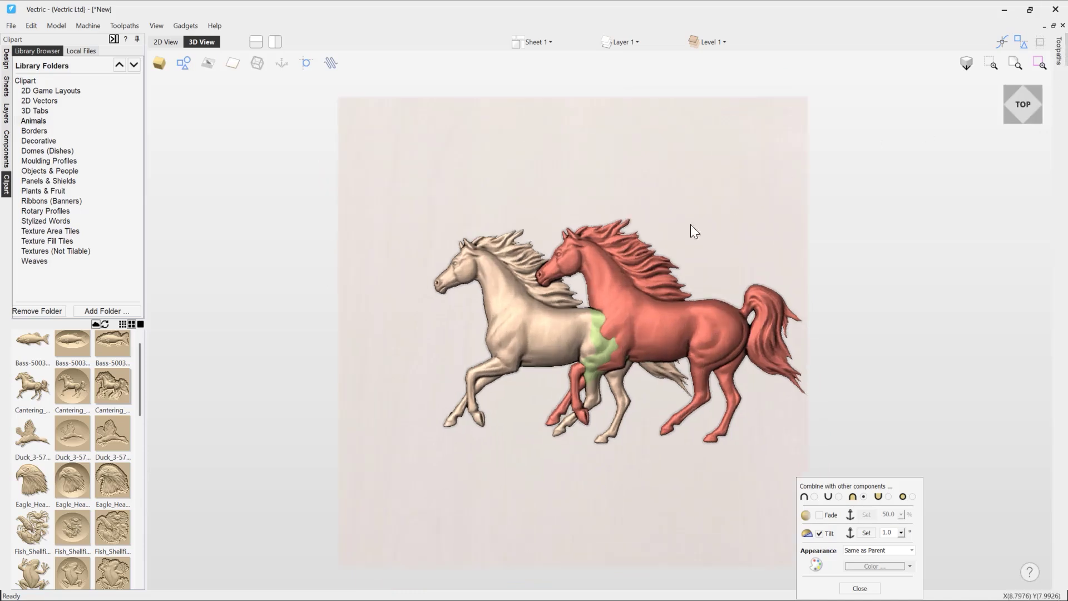
Enable fading on the left horse and place the first fade anchor below the pair.
left_click(528, 335)
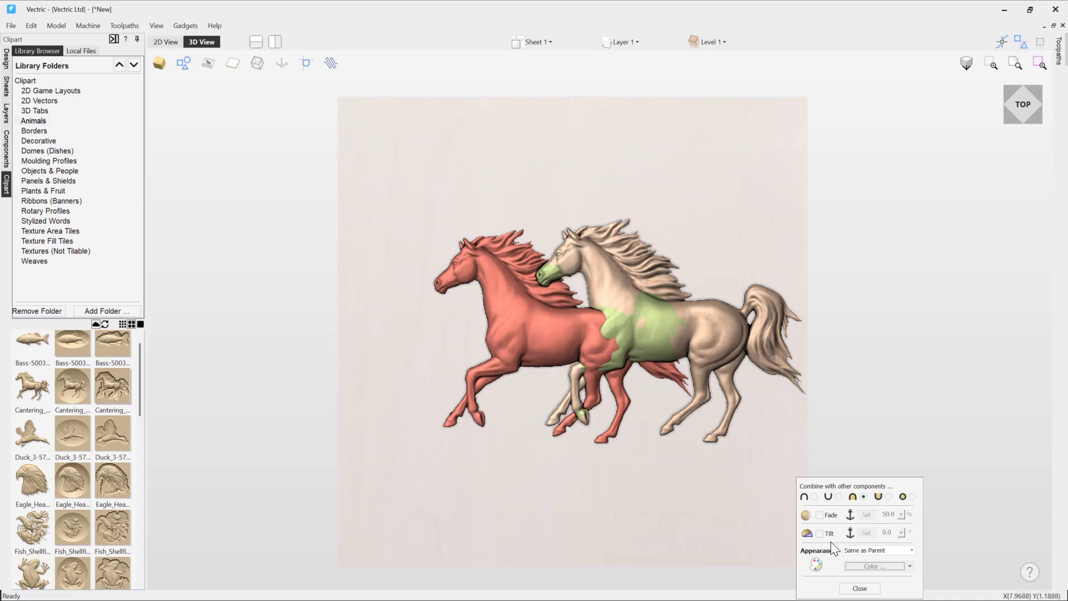
left_click(819, 515)
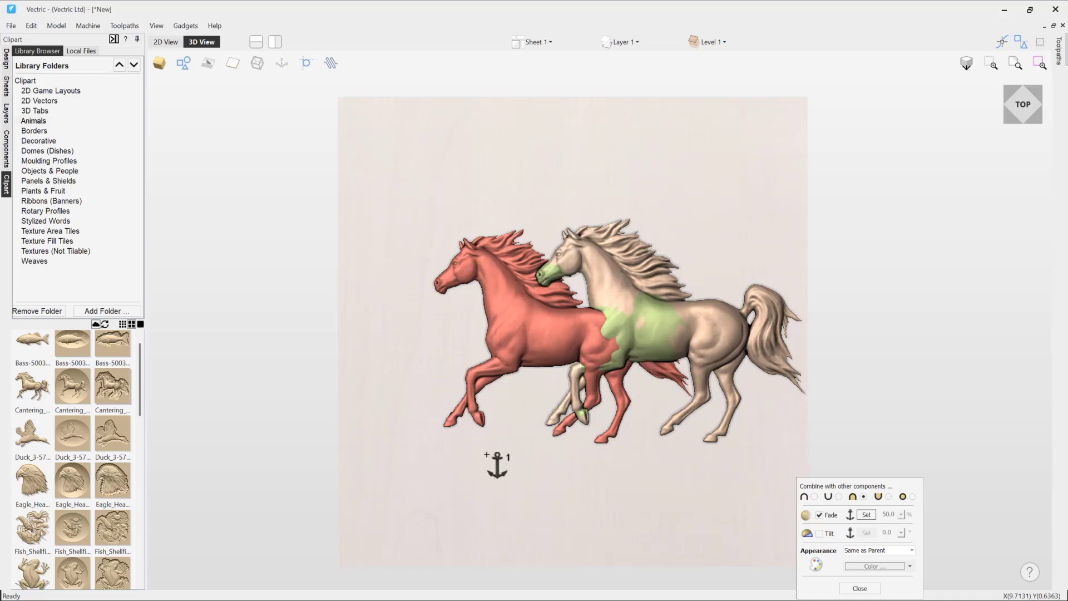
left_click(387, 463)
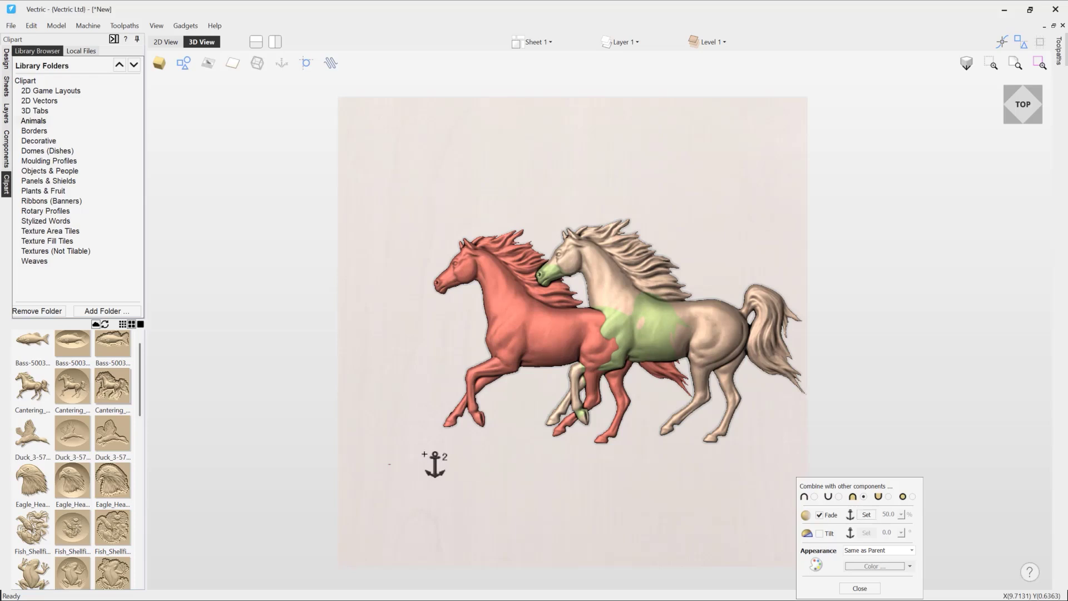
Place the second fade anchor near the tail, then slide the fade amount fully down to restore depth.
left_click(755, 266)
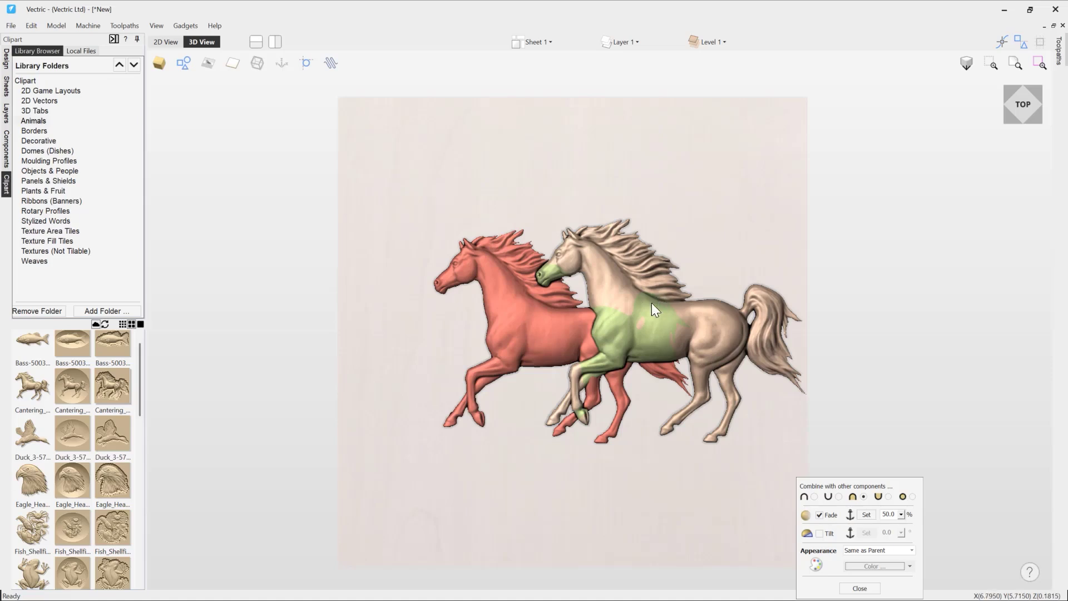
left_click(901, 515)
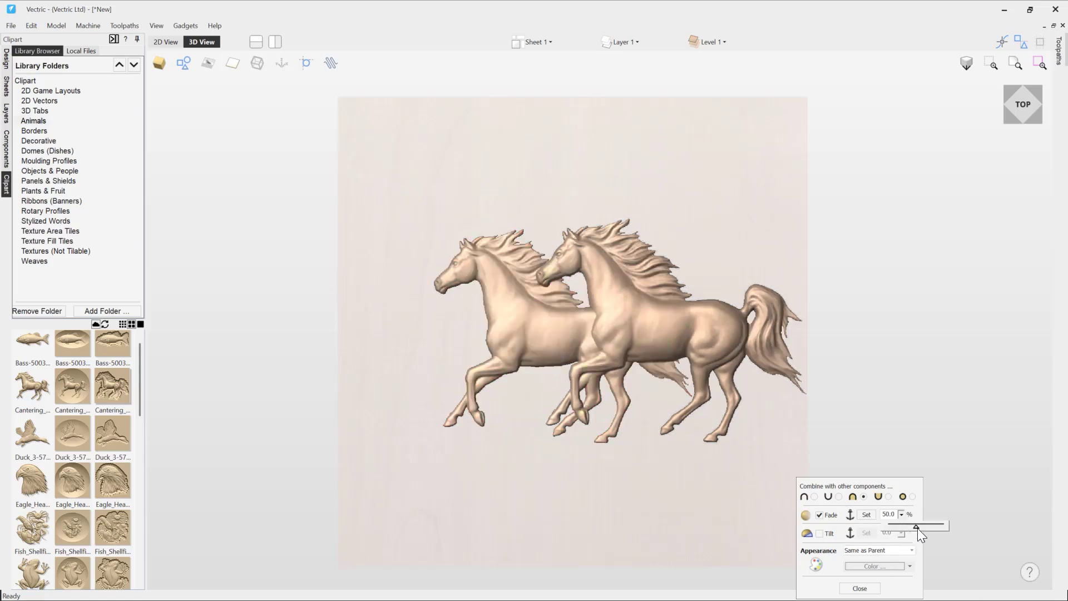
left_click_drag(916, 529, 942, 531)
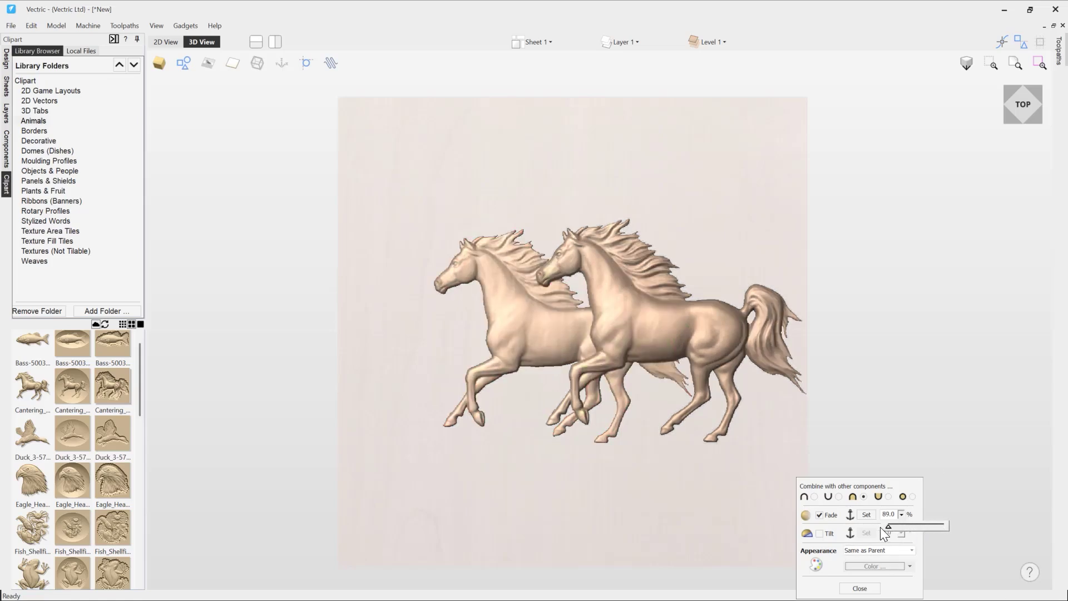
left_click_drag(876, 526, 952, 522)
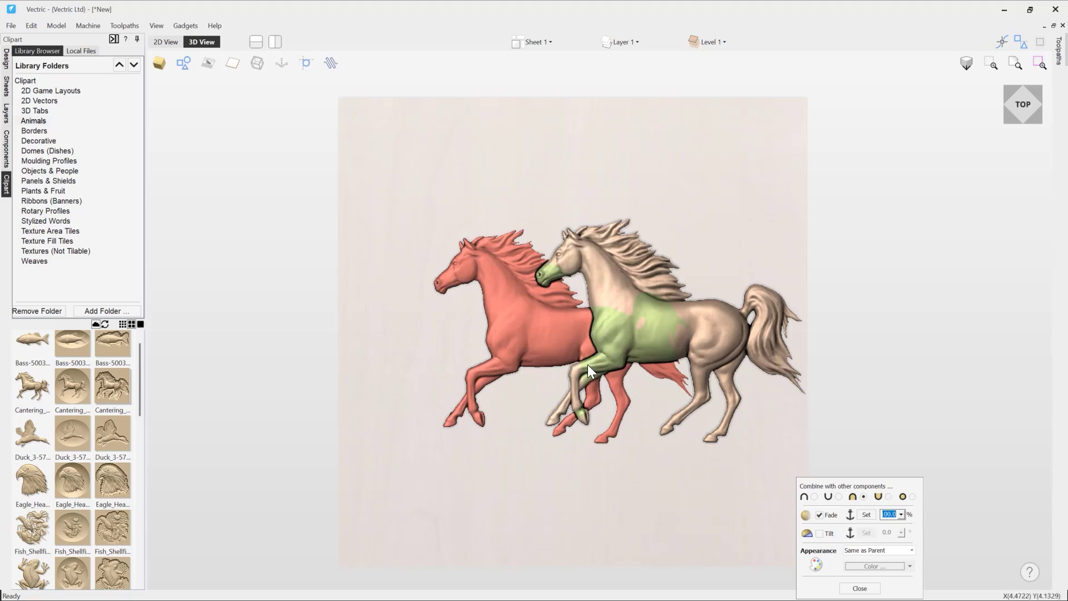
Orbit the model, snap back to top-down, and inspect the right horse's settings.
left_click_drag(617, 470, 633, 298)
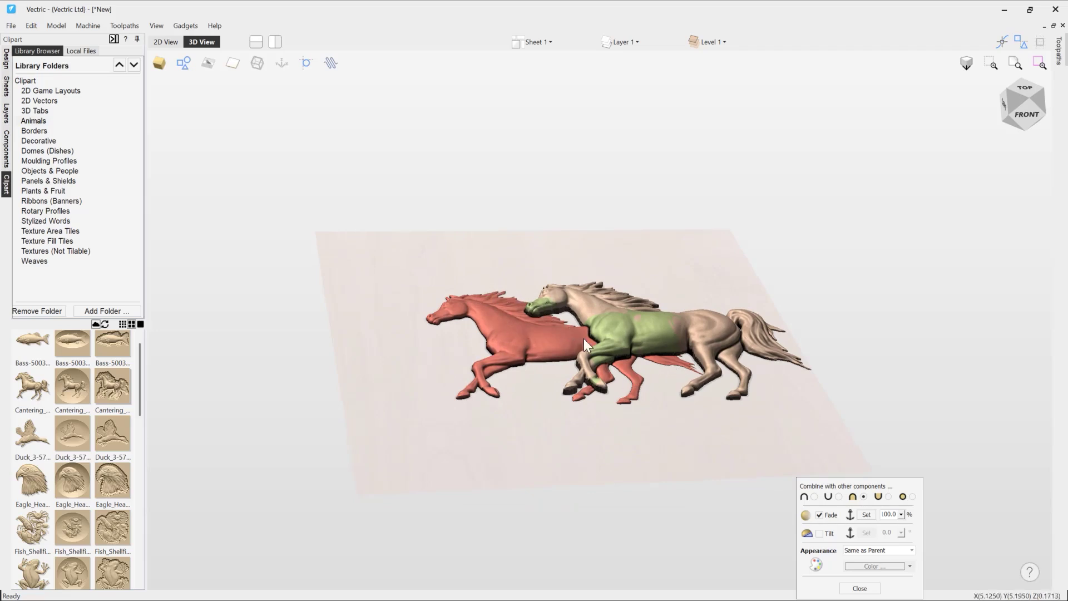
left_click_drag(623, 339, 569, 497)
left_click(1022, 103)
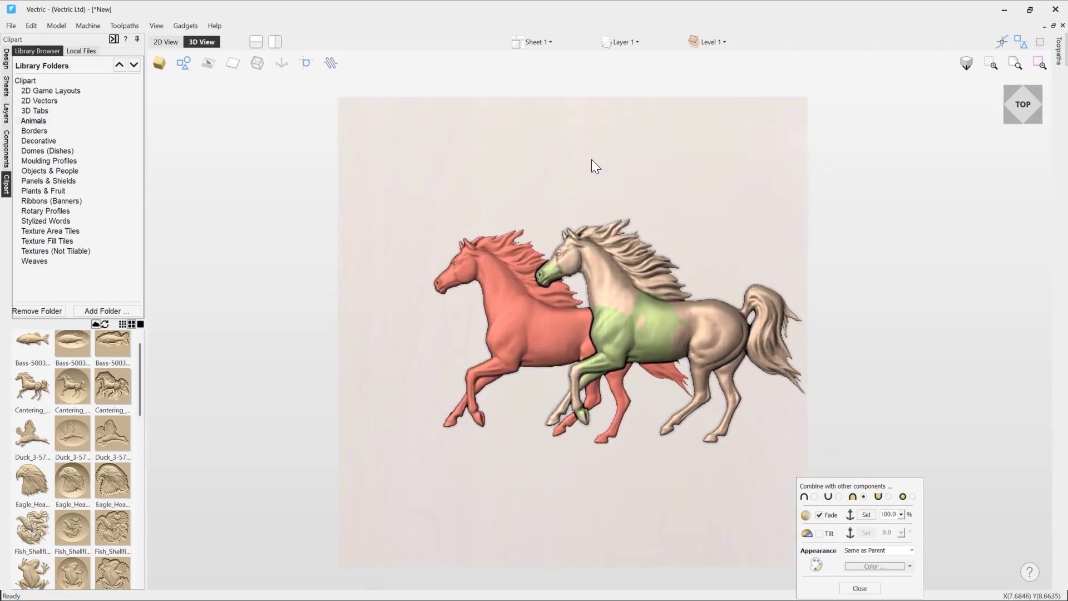
left_click(432, 352)
left_click(636, 346)
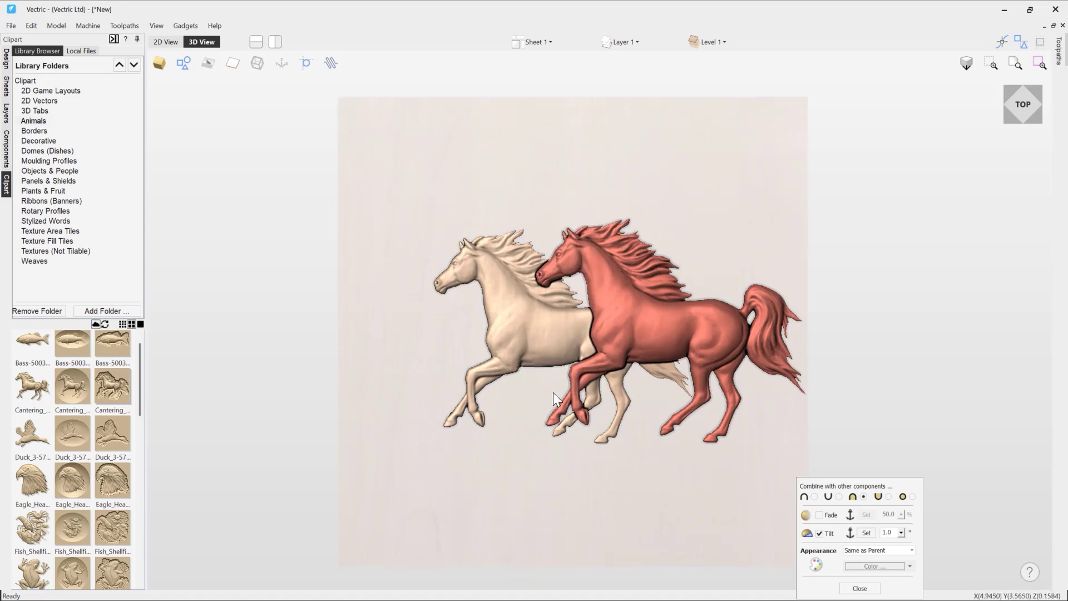
left_click(512, 439)
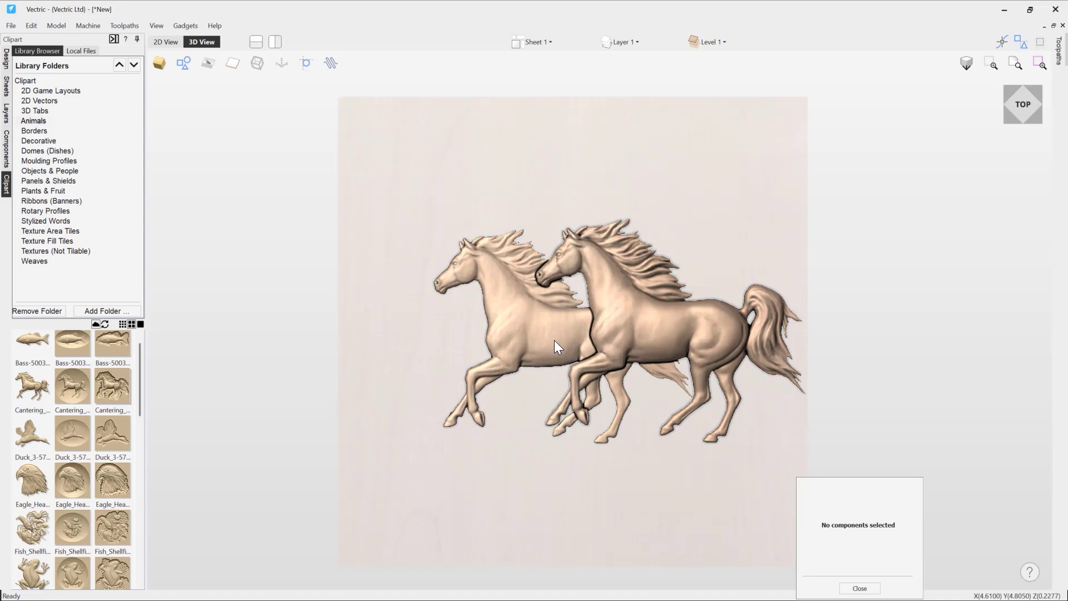
Tilt the view, select the left horse, and bring up its Component actions.
left_click_drag(623, 480, 586, 331)
left_click(511, 337)
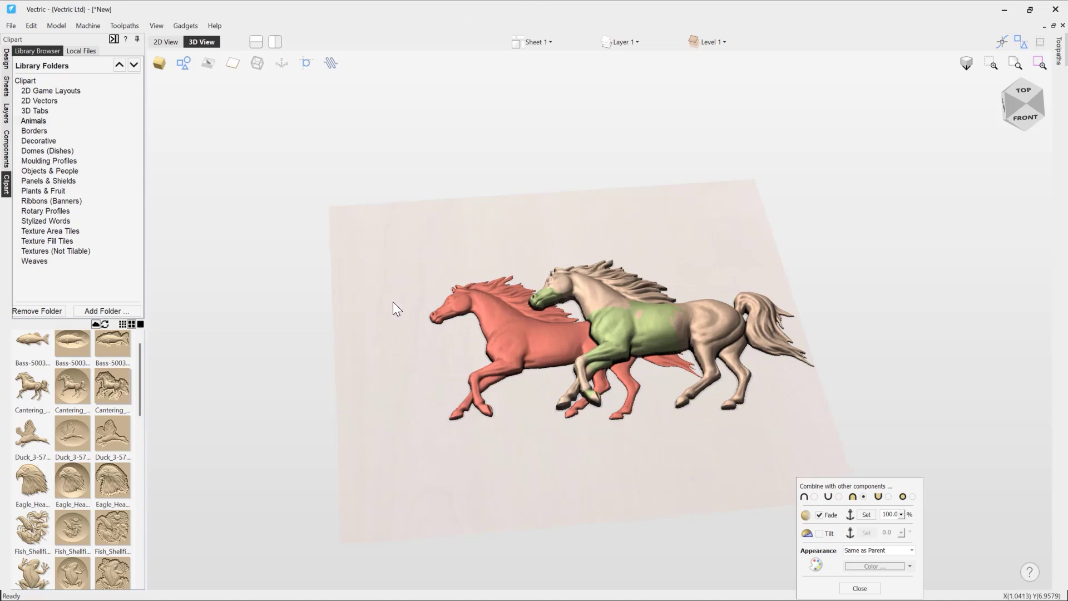
right_click(515, 325)
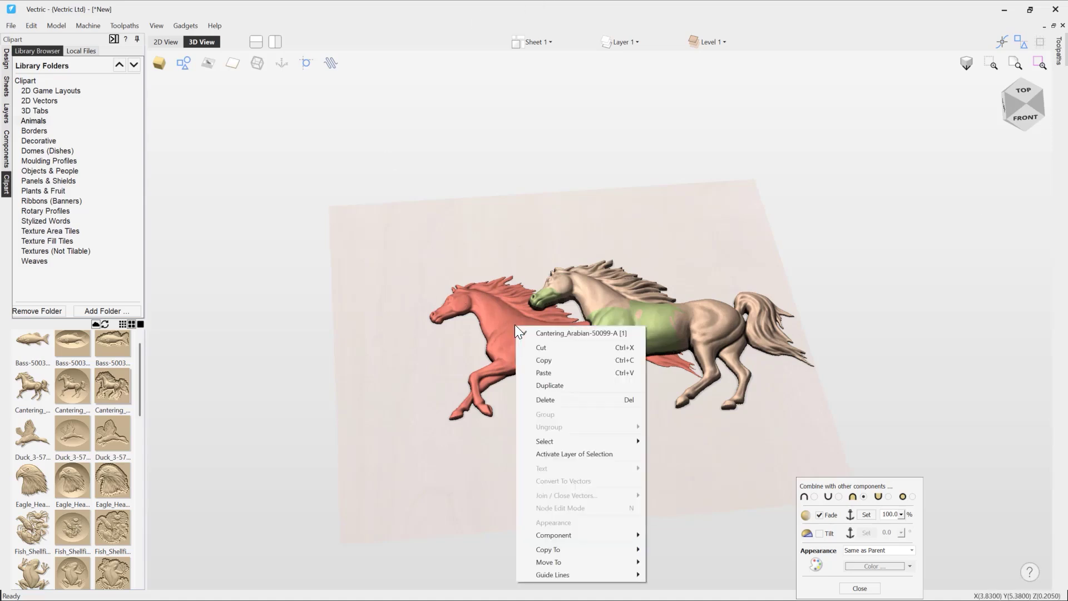
mouse_move(593, 536)
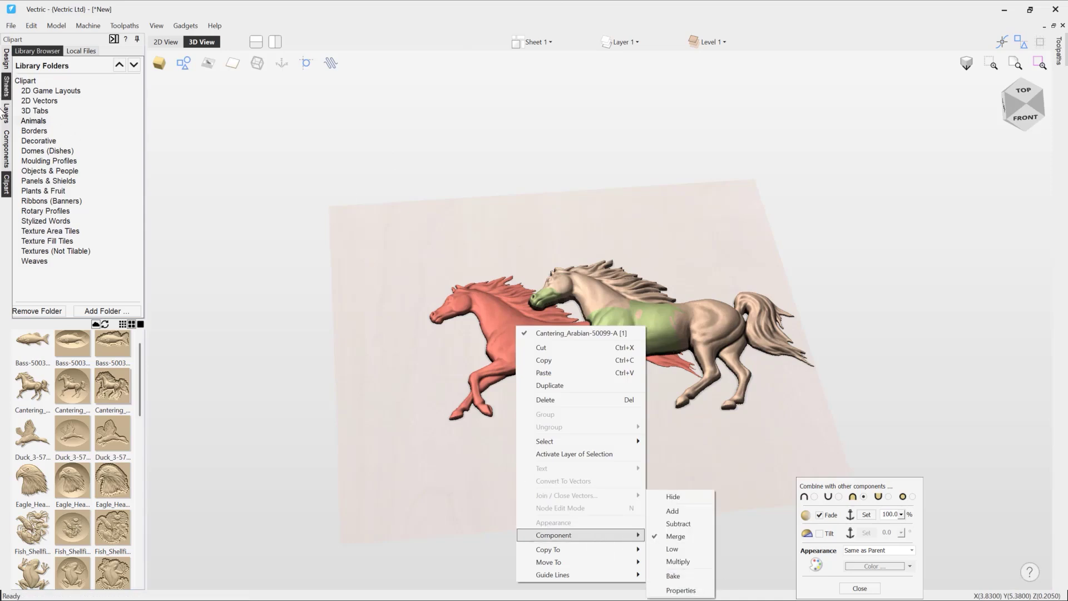
Show the Level 1 component list and look at the first horse's actions.
left_click(6, 161)
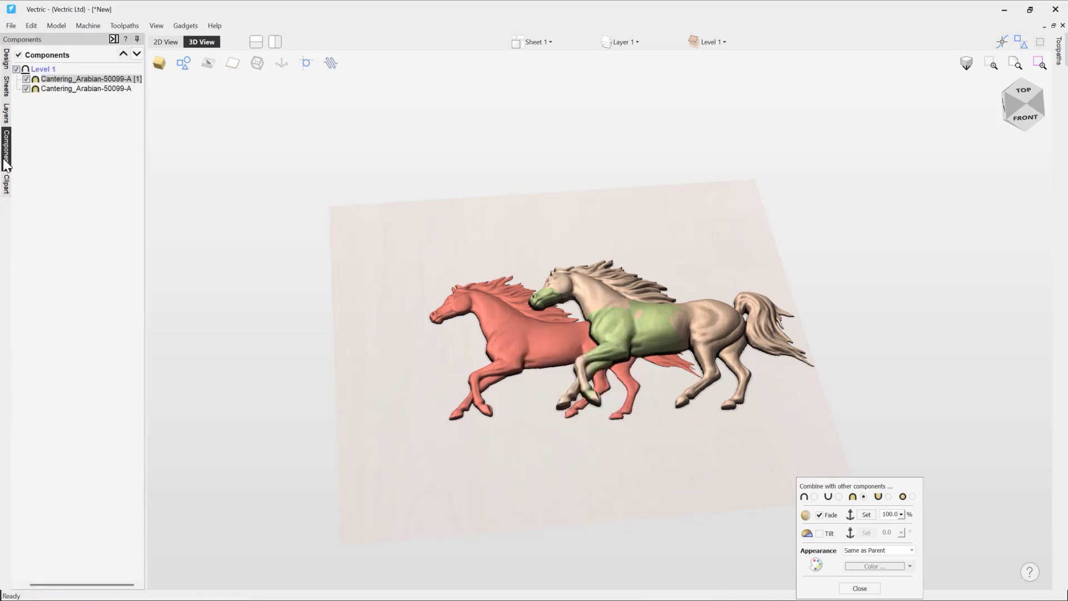
right_click(53, 79)
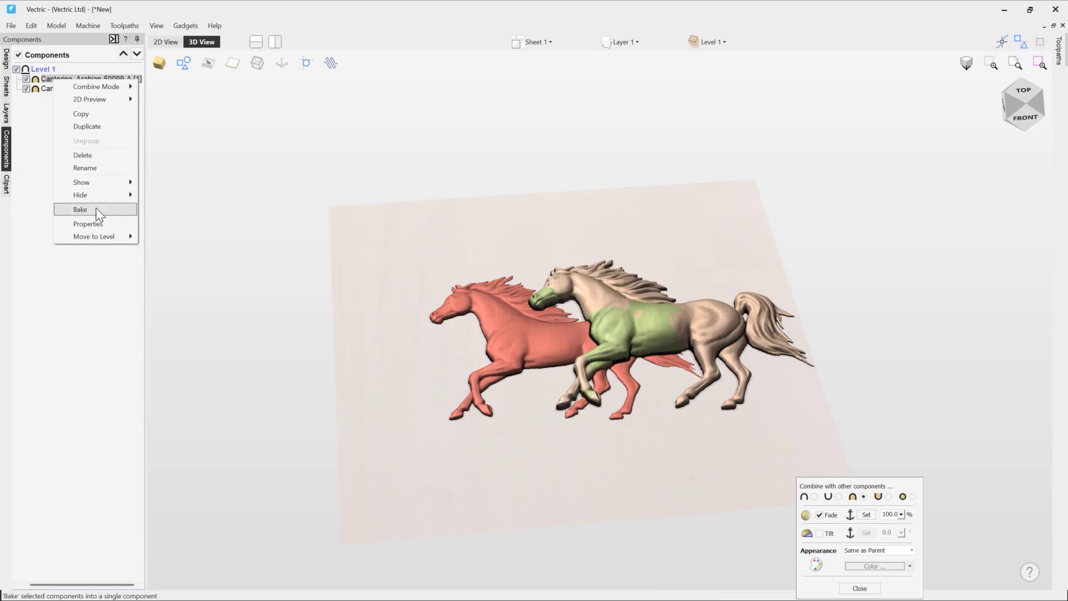
left_click(706, 40)
left_click(707, 40)
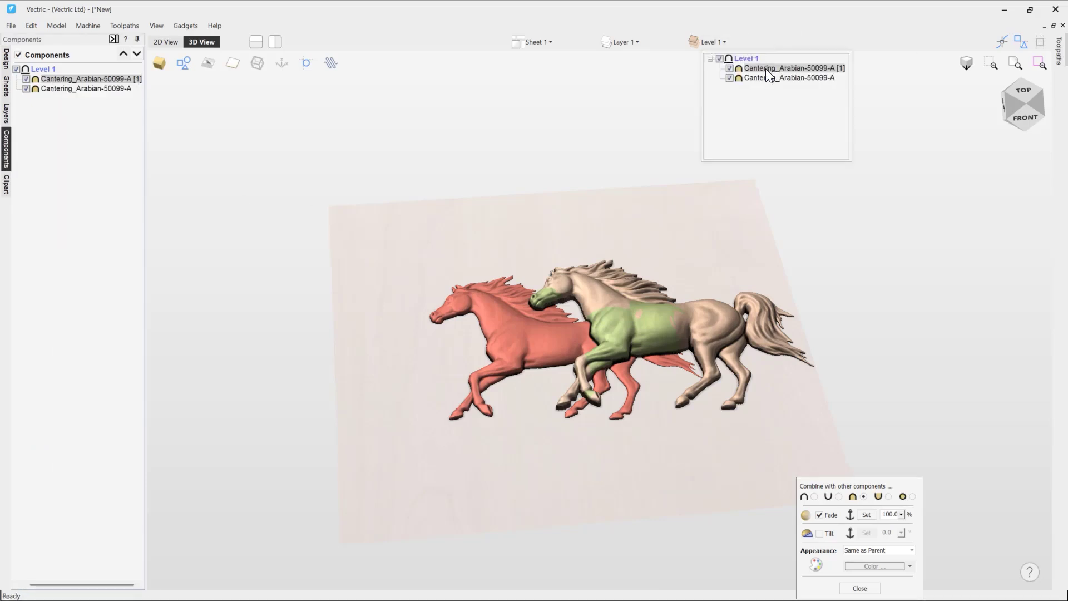
right_click(766, 69)
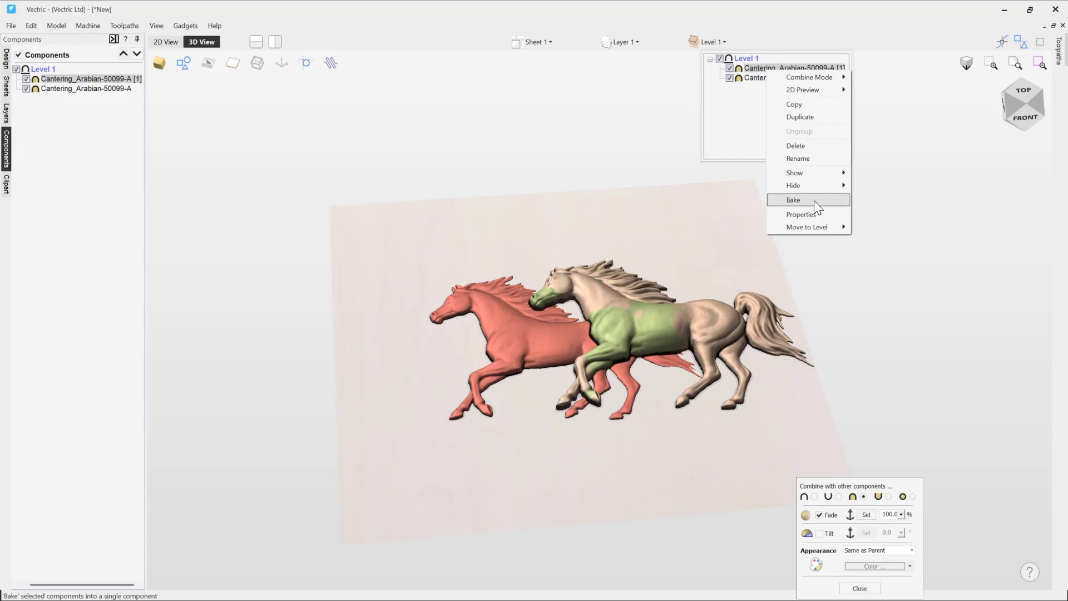
left_click(525, 336)
Bake the left horse from its Component menu in the 3D view.
right_click(526, 337)
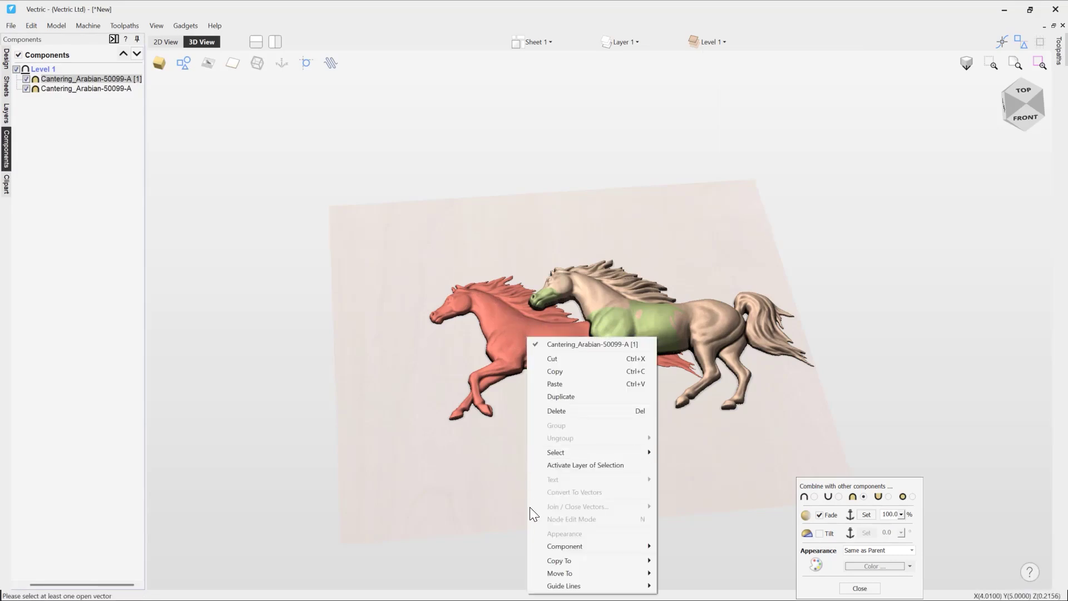
mouse_move(594, 545)
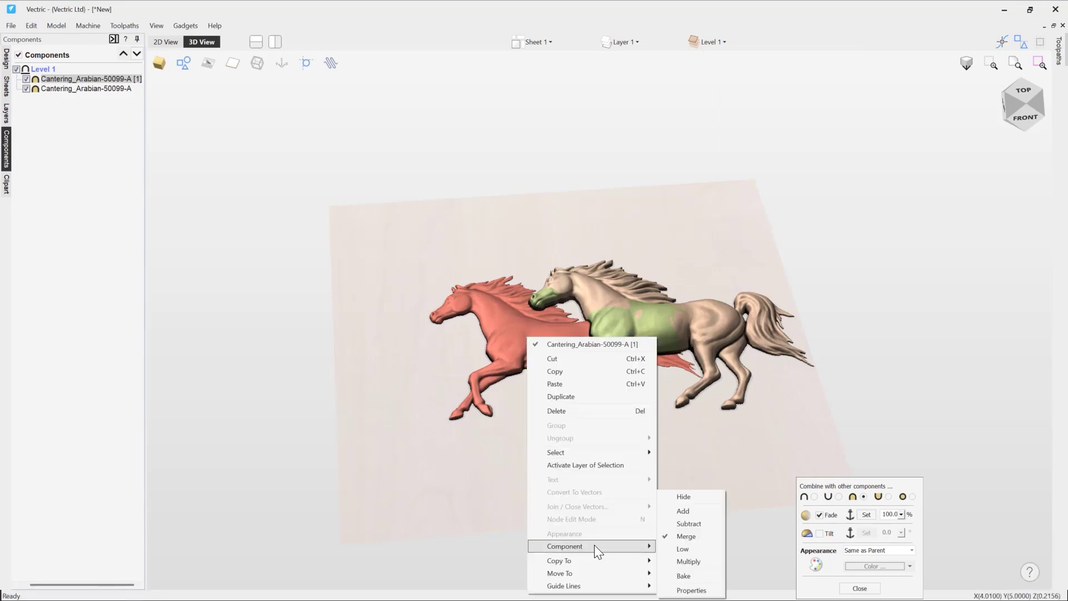
left_click(694, 573)
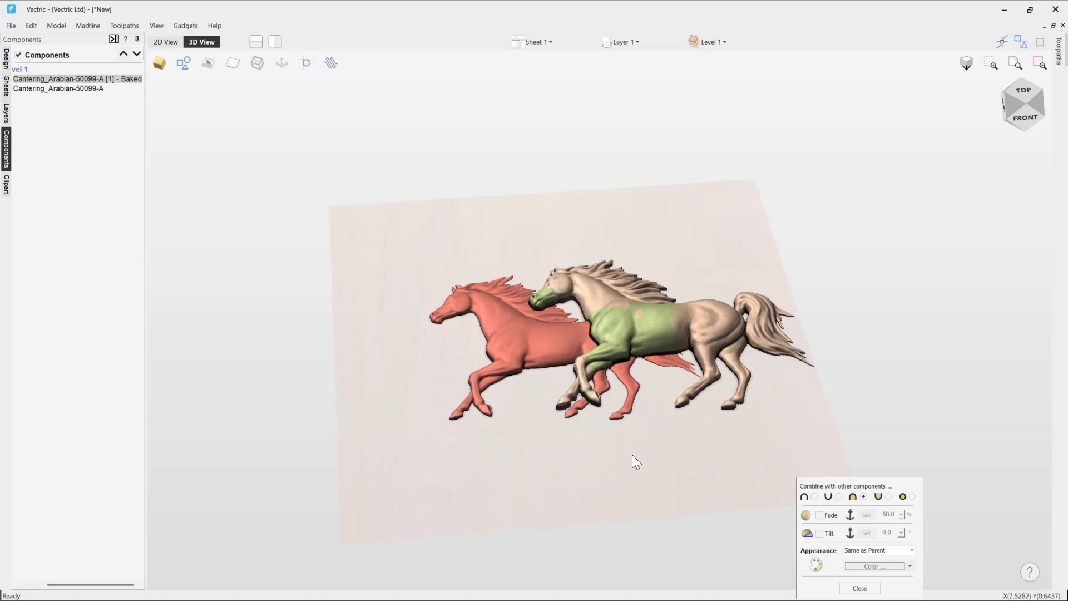
Raise the baked horse component's height offset to 0.3754 and orbit to inspect it.
left_click(545, 342)
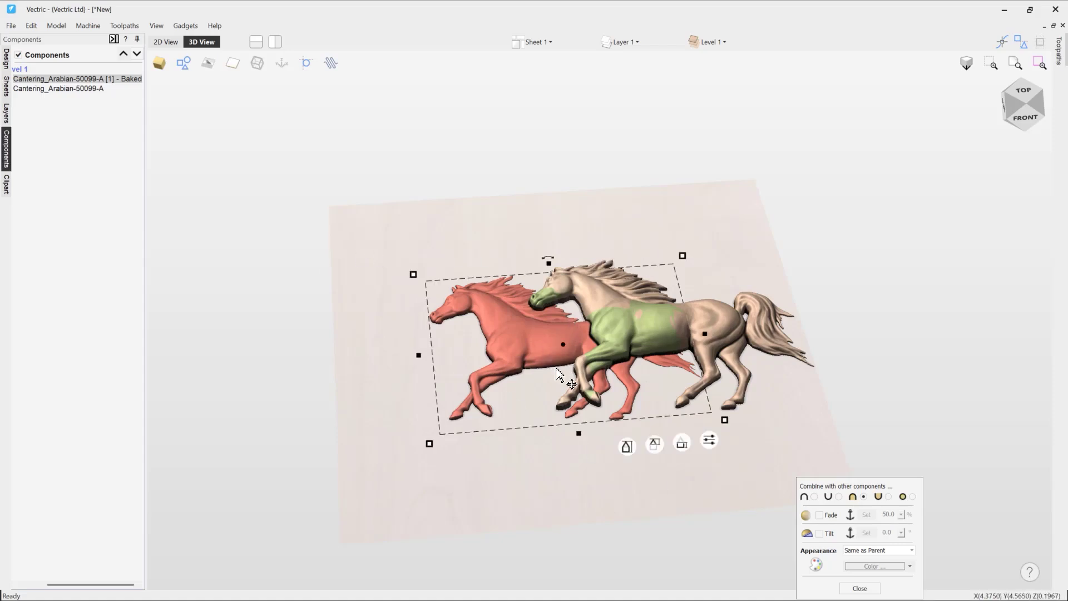
left_click(657, 449)
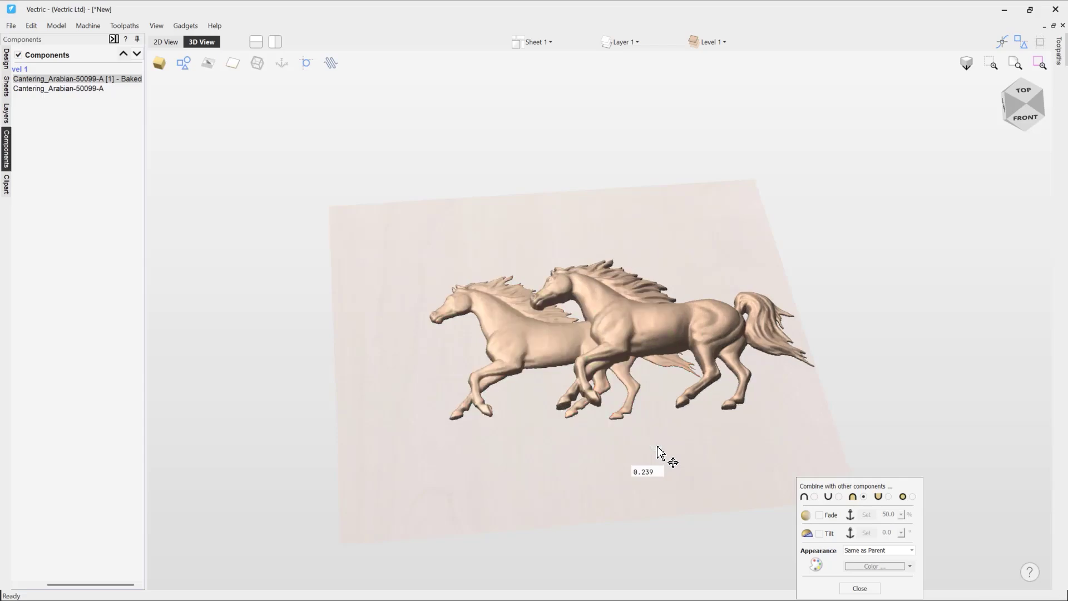
left_click_drag(654, 441, 654, 442)
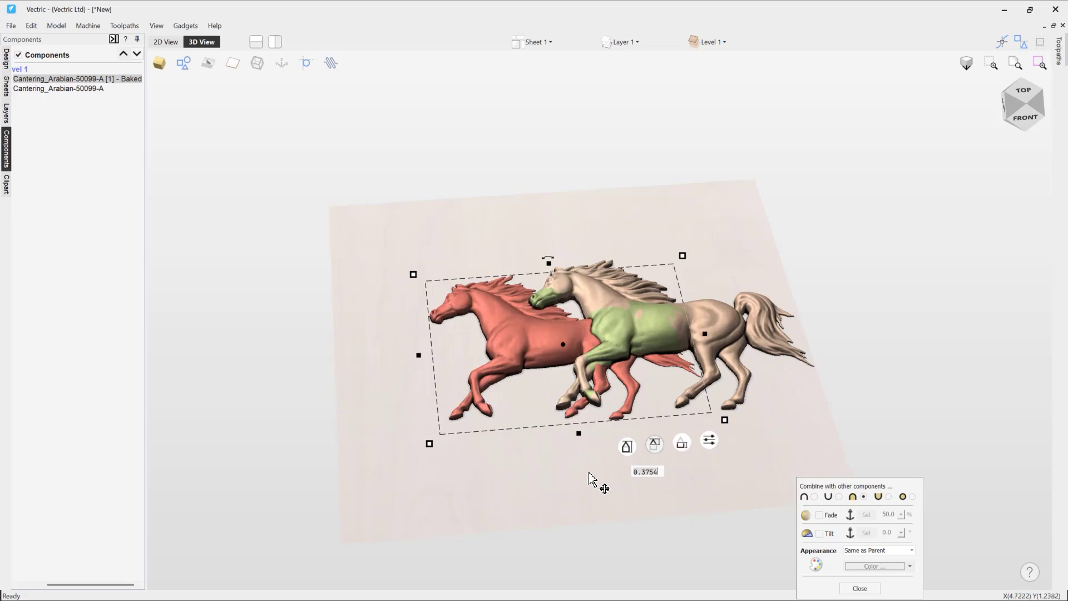
mouse_move(591, 484)
left_mouse_down()
mouse_move(562, 555)
mouse_move(573, 485)
left_mouse_up()
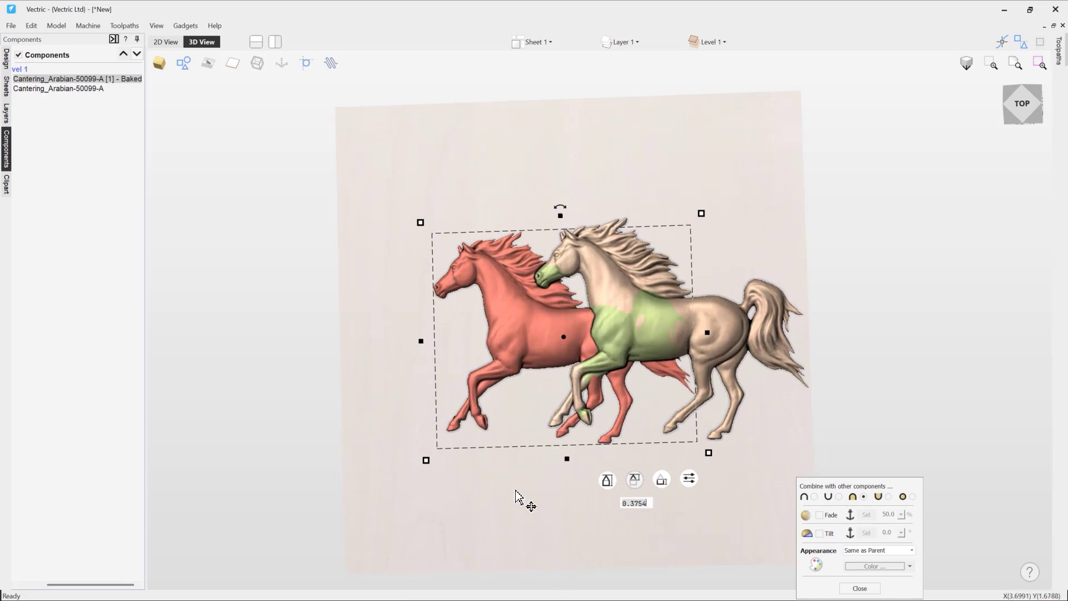
left_click_drag(519, 495, 445, 323)
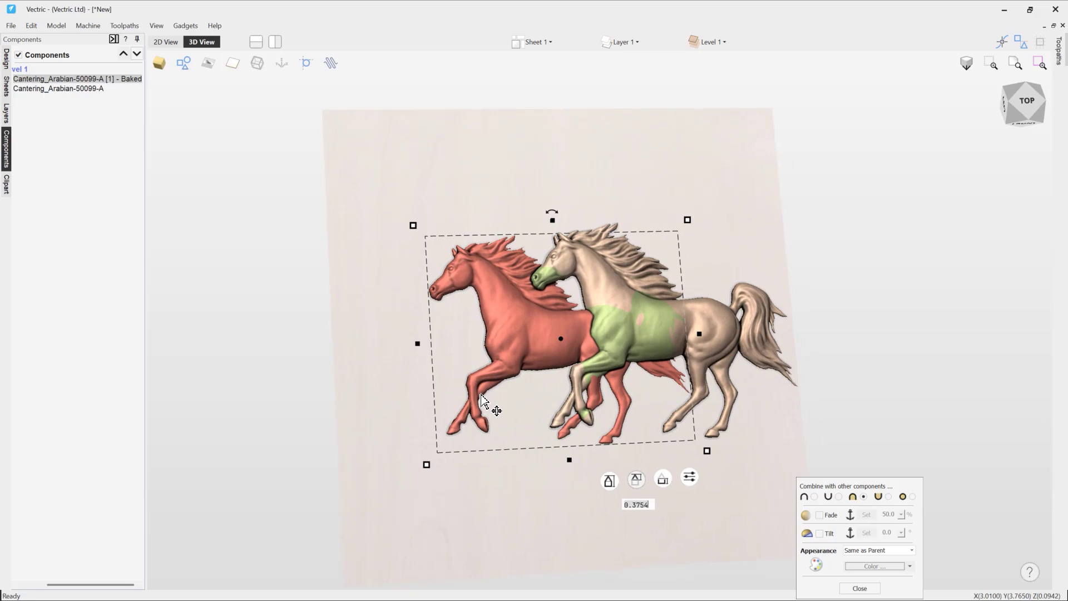
Fade the baked horse between anchors left of the horses and at the right horse's tail.
left_click(819, 515)
left_click(866, 514)
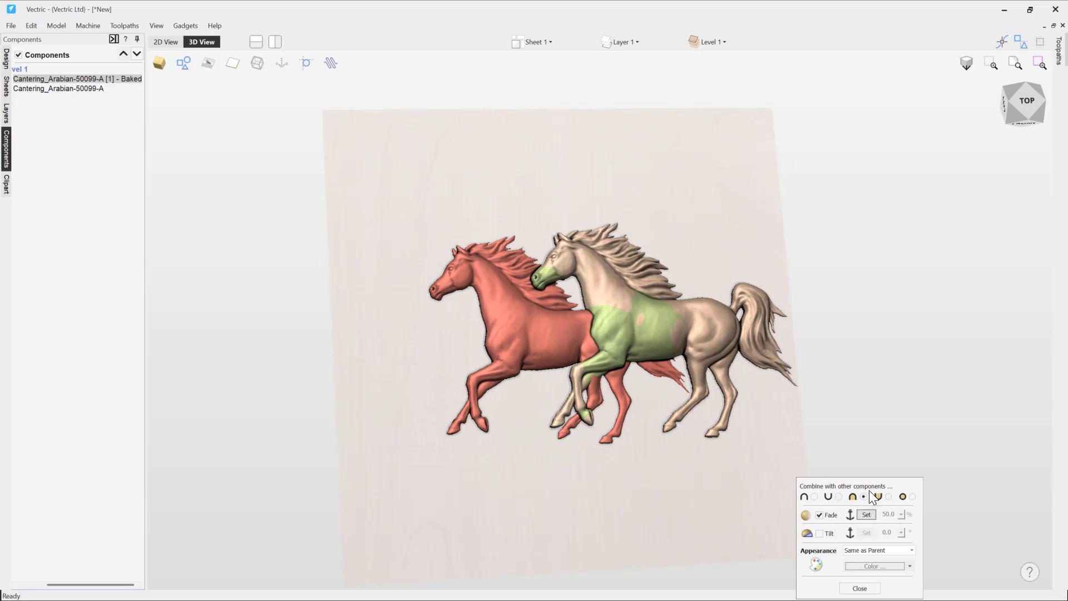
left_click(375, 350)
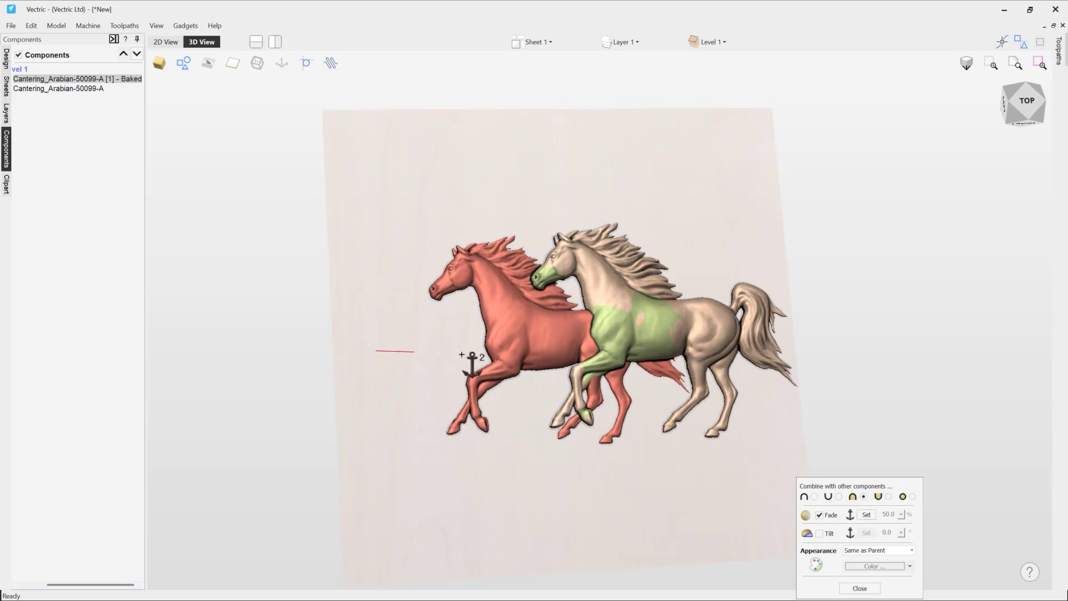
left_click(734, 347)
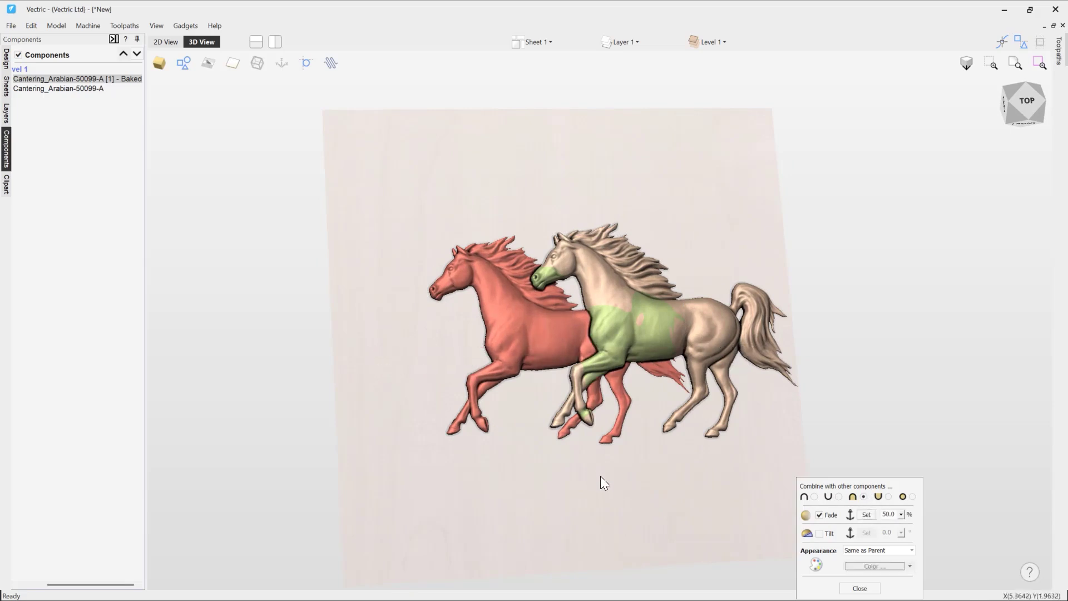
left_click(610, 463)
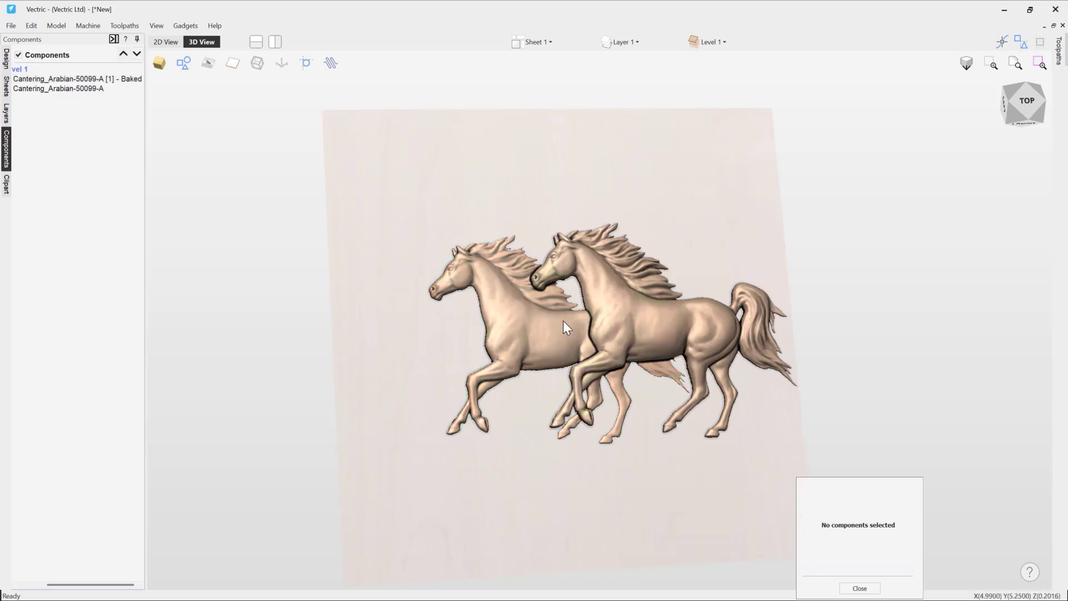
left_click_drag(533, 327, 553, 312)
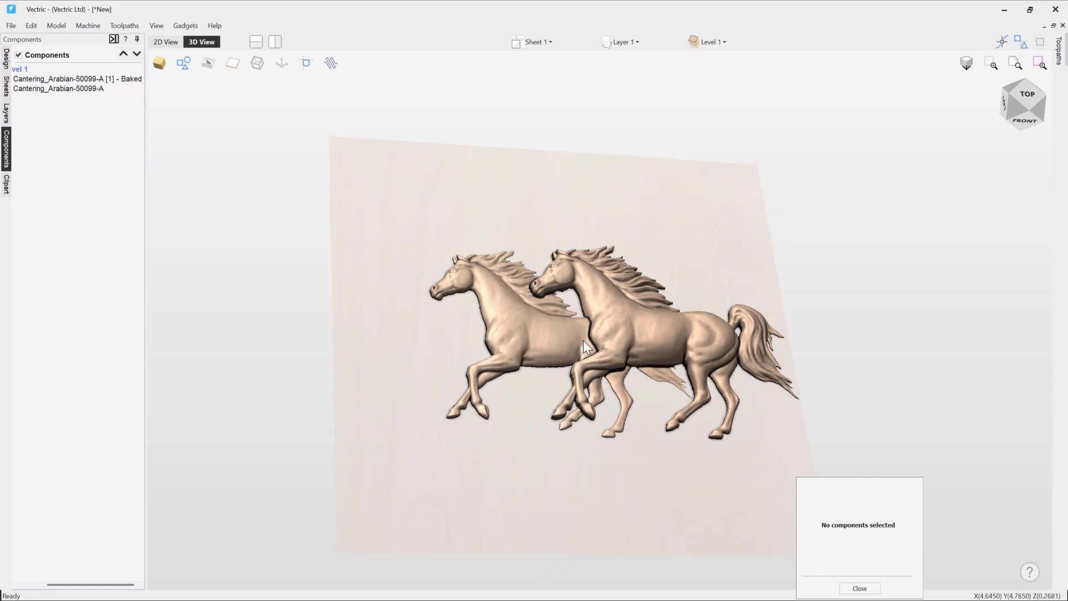
left_click(1027, 96)
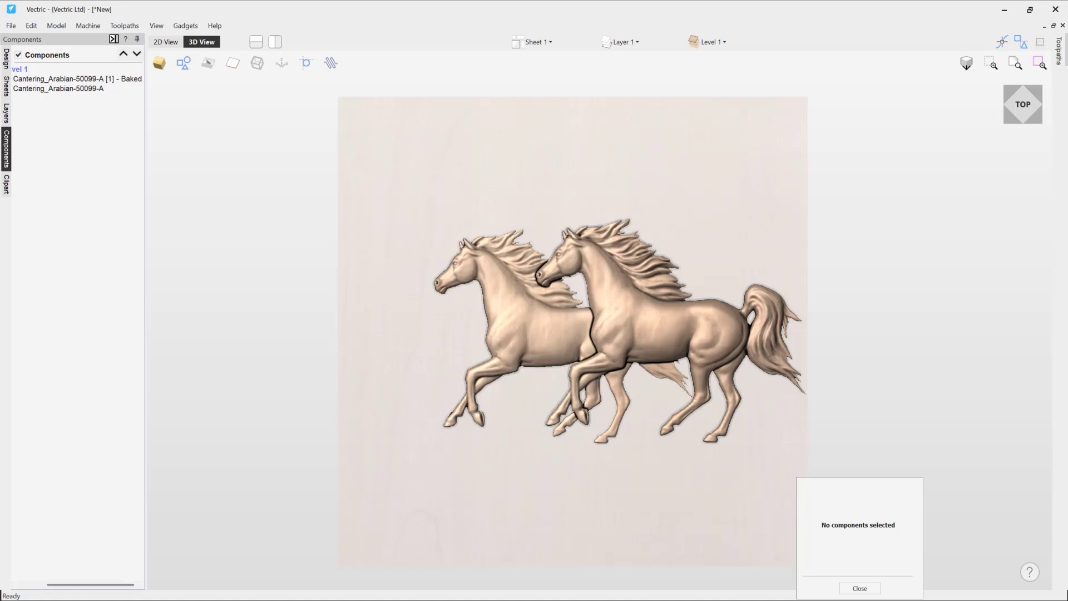
Save the job under the new name 'Bake'.
left_click(11, 26)
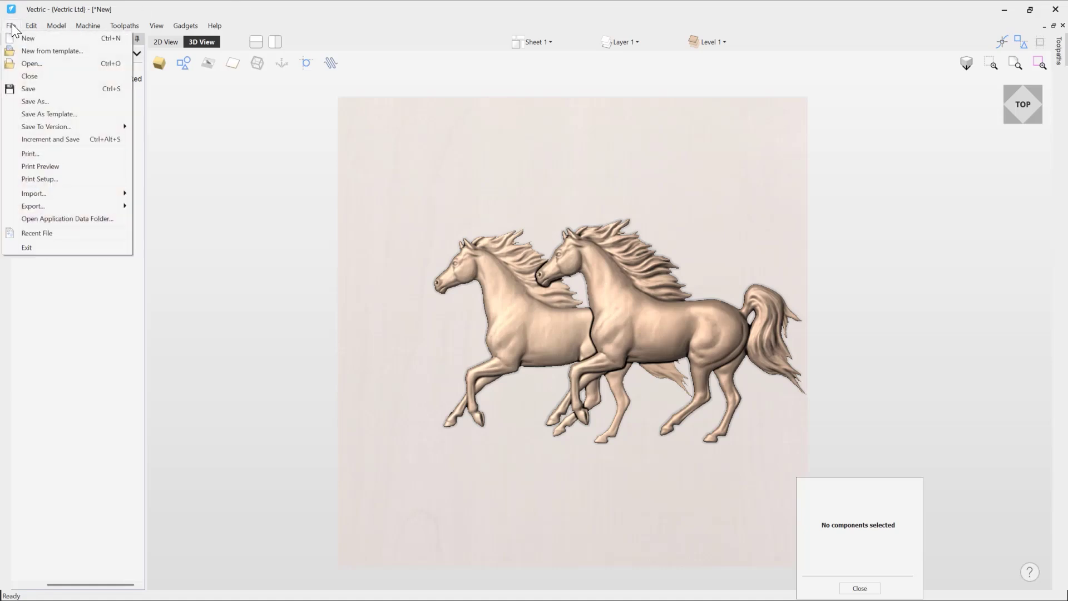
left_click(41, 101)
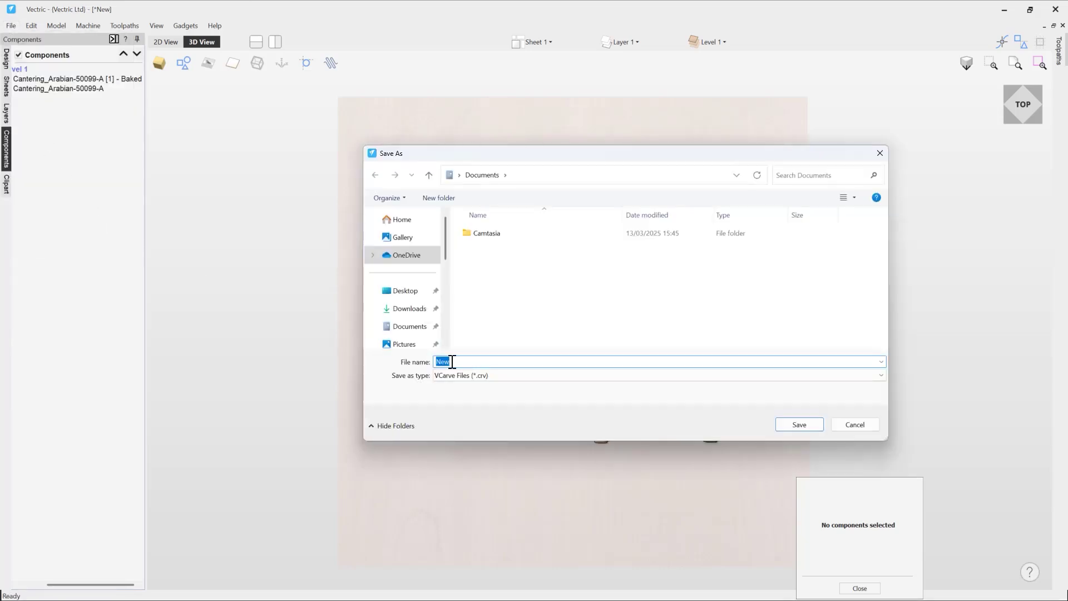
type("Bake")
key("Return")
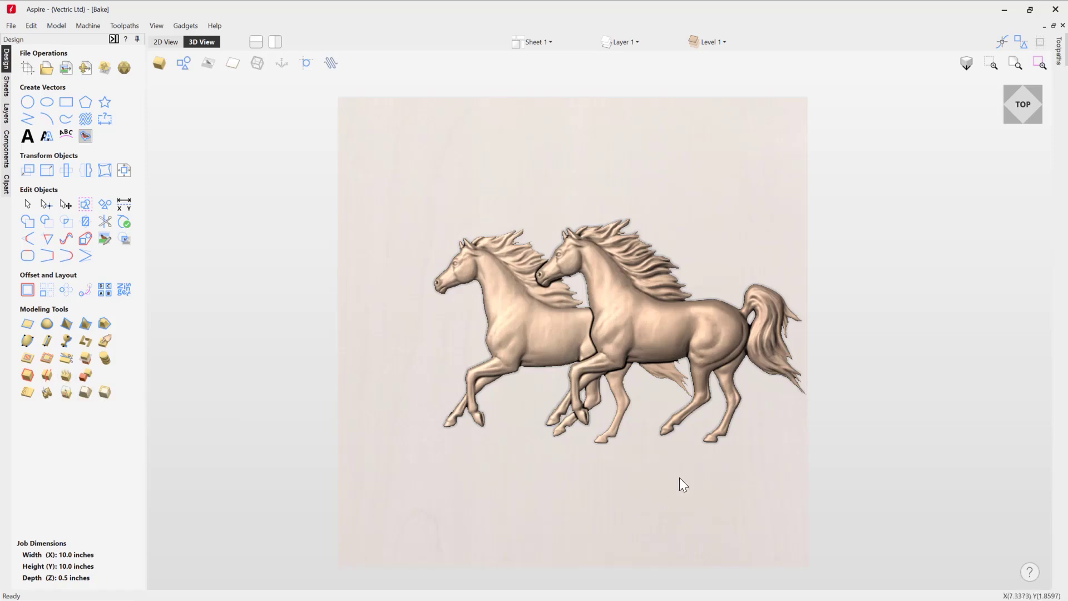
Select both horse reliefs and move them down and slightly right on the sheet.
left_click(634, 307)
left_click(523, 341)
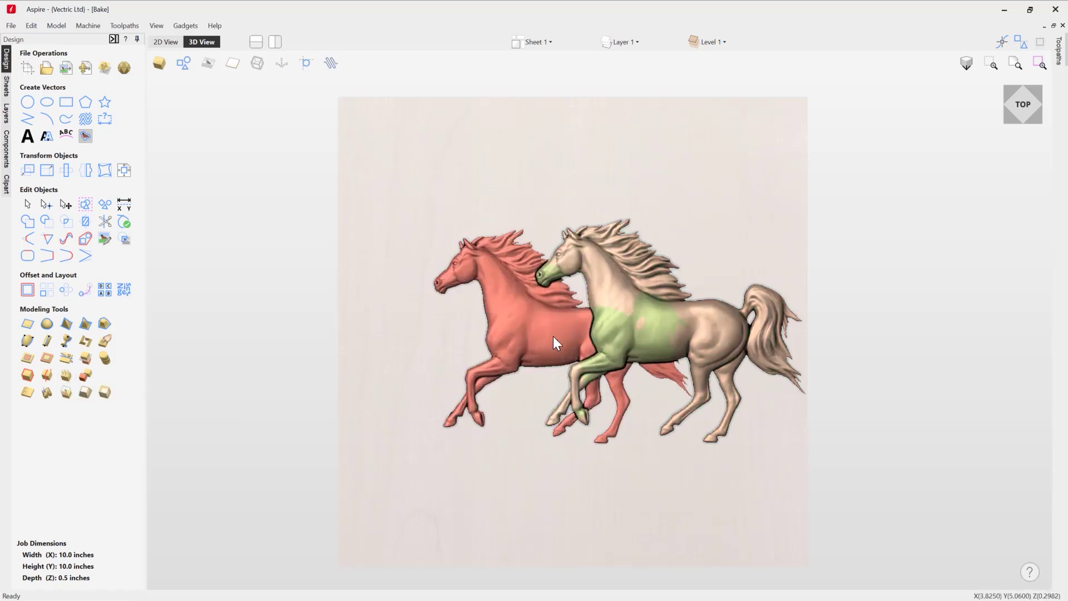
left_click(610, 282)
key("Escape")
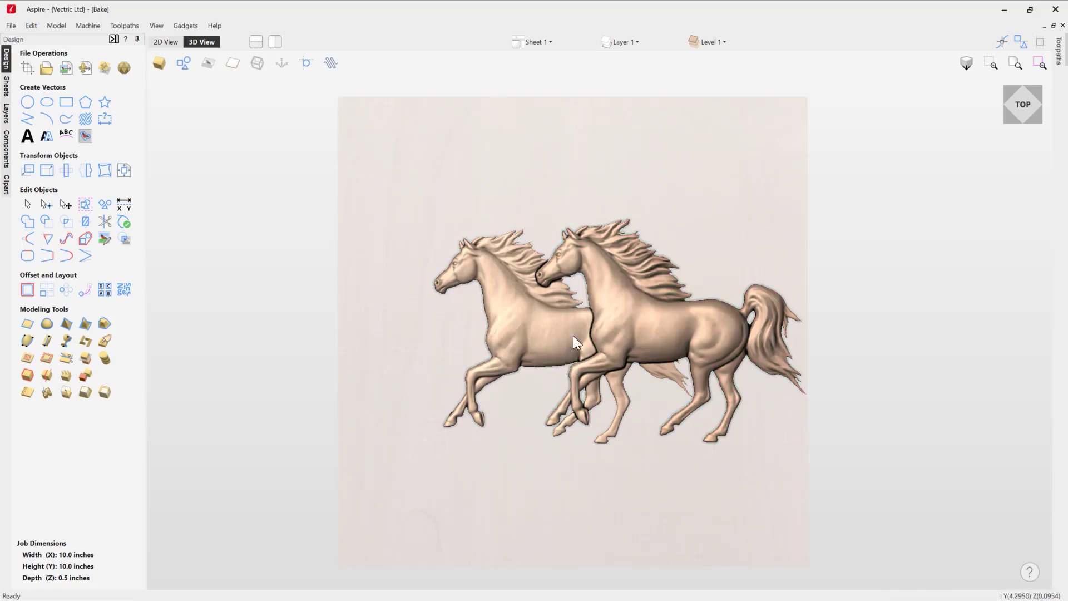
left_click(608, 285)
left_click(531, 306, "shift")
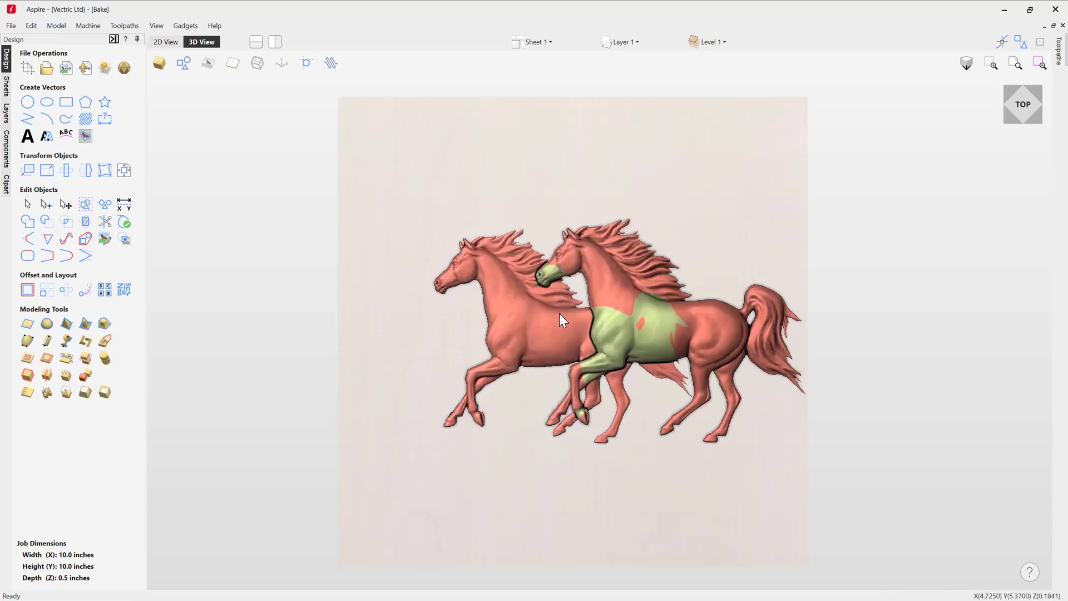
left_click(559, 375)
left_click(560, 329)
left_click(606, 298, "shift")
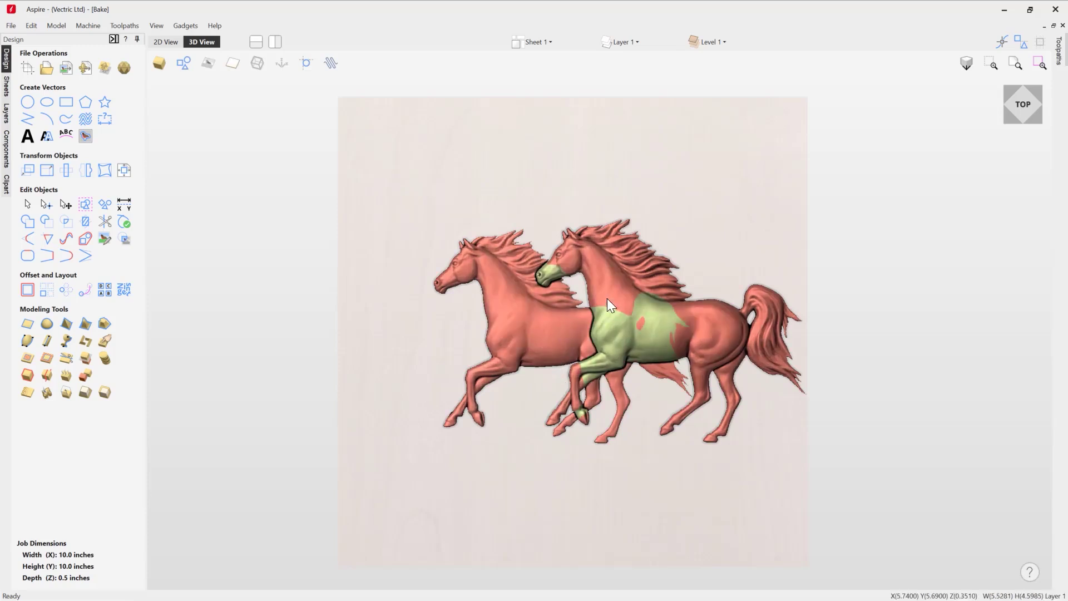
left_click(611, 278)
left_click_drag(609, 286, 579, 390)
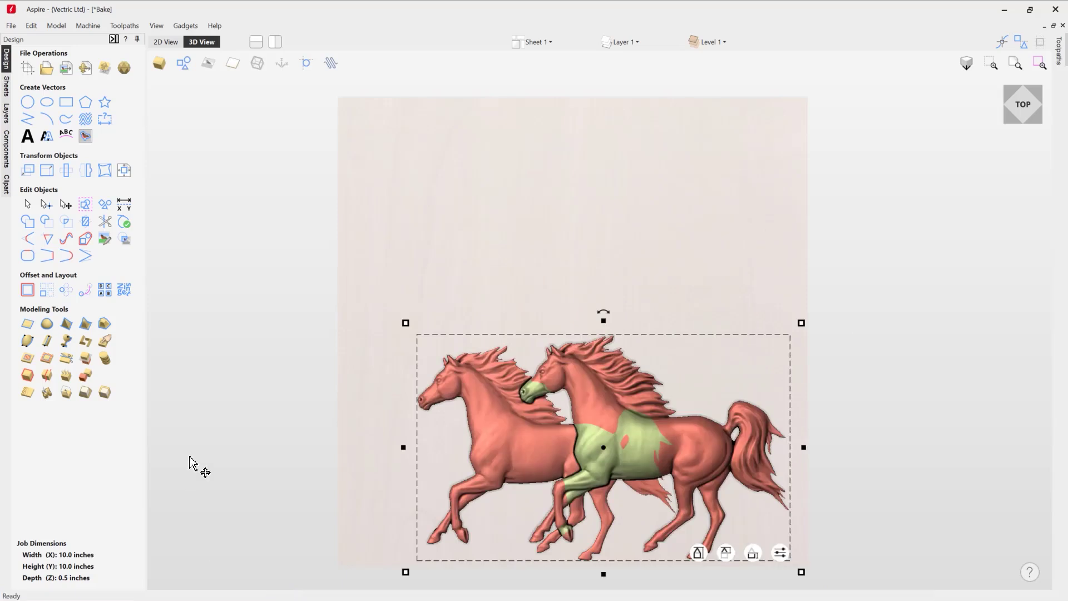
Bake the two horses into 'Cantering_Arabian-50099-A - Baked' and review the Level 1 list.
left_click(67, 377)
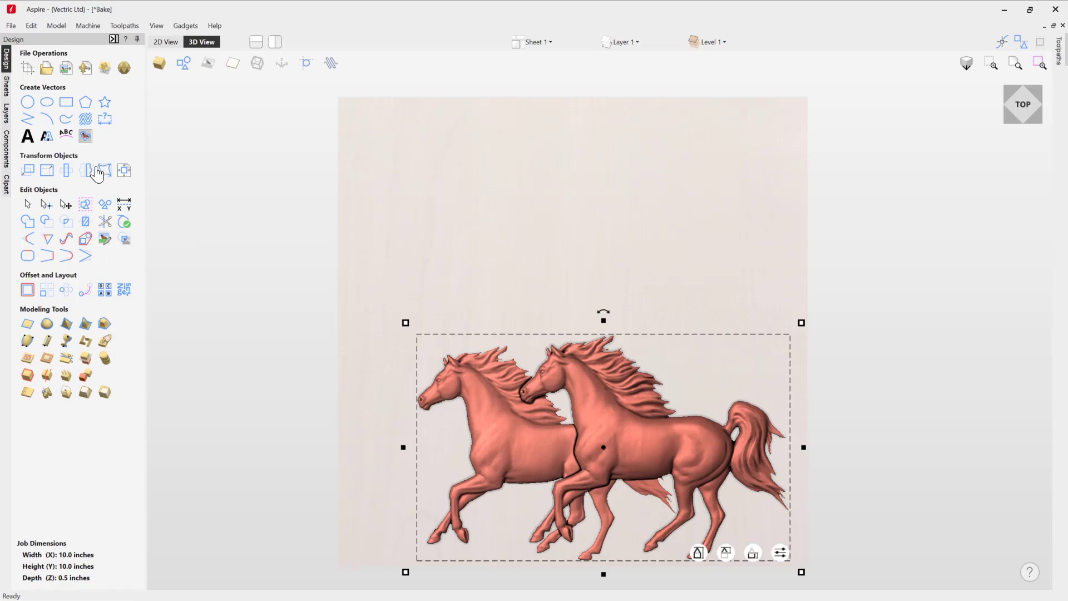
left_click(718, 42)
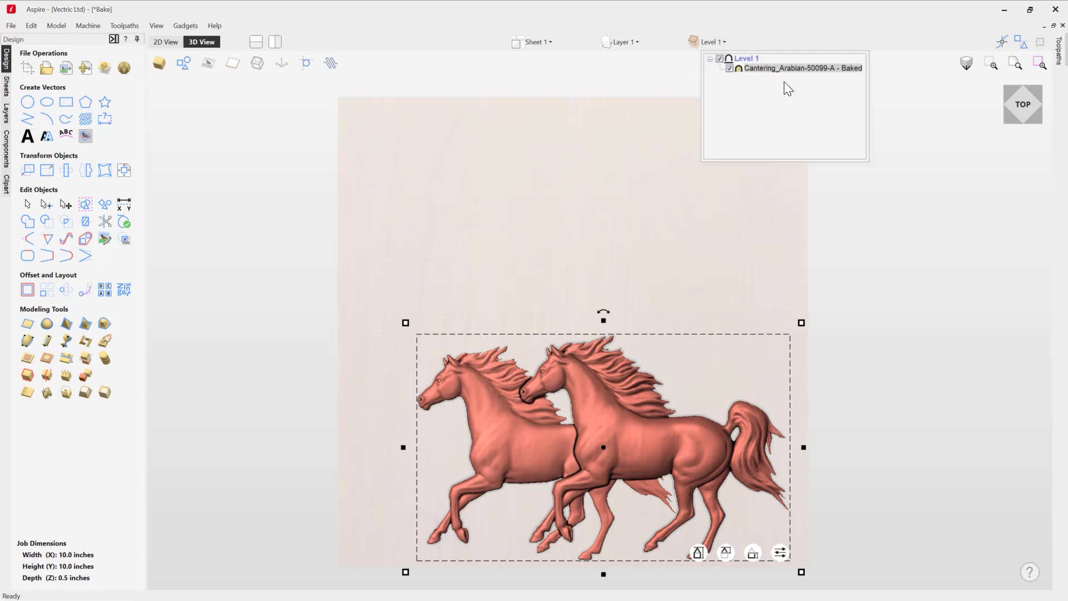
mouse_move(847, 67)
left_click(706, 221)
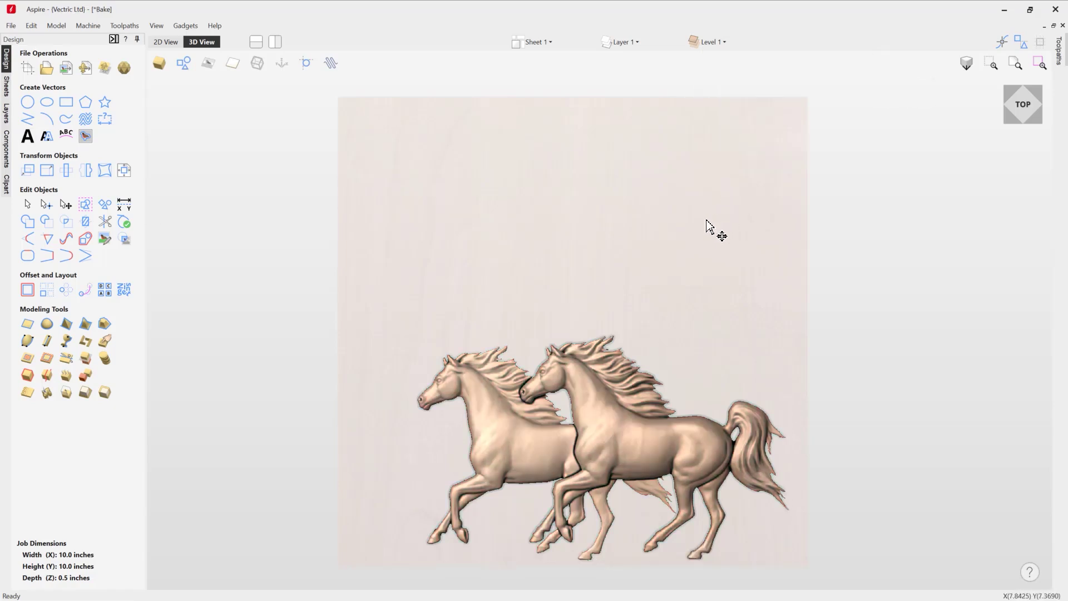
Click through the baked left horse and right horse rows in the Level 1 list.
left_click(735, 44)
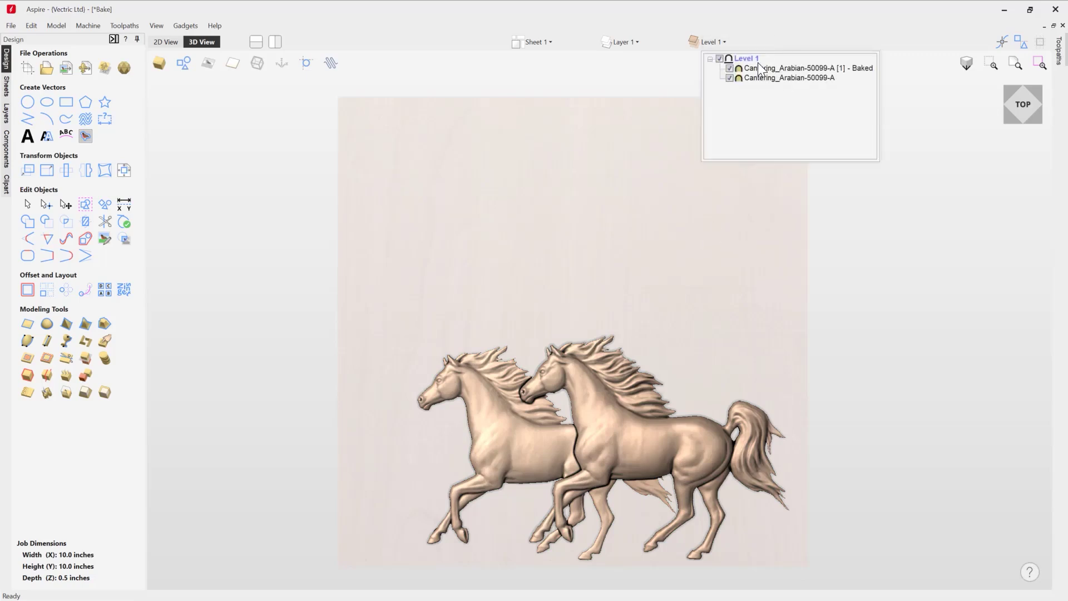
left_click(796, 67)
left_click(786, 78)
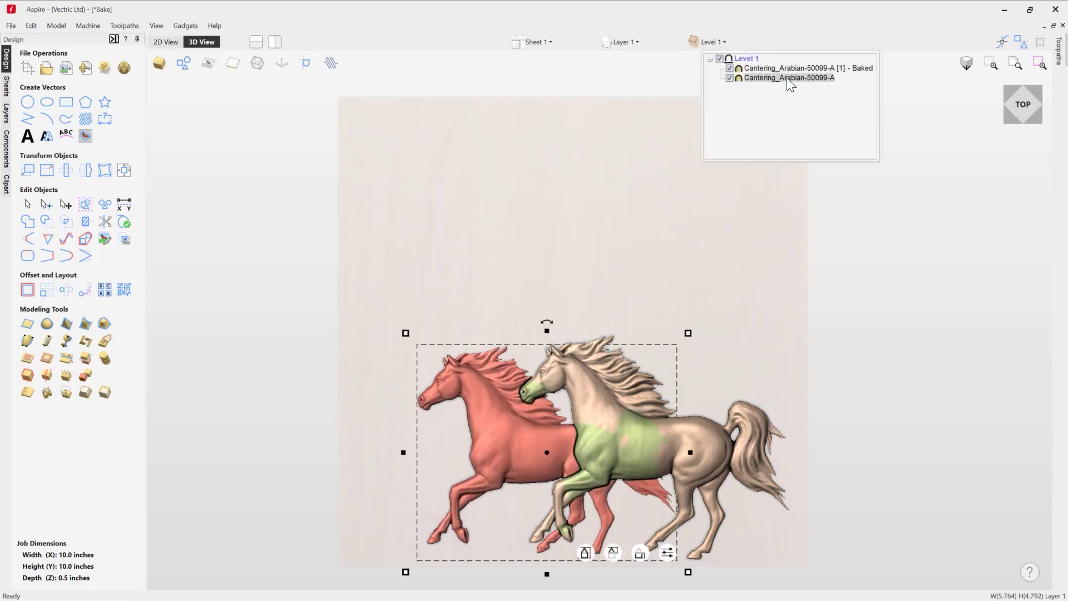
left_click(785, 67)
left_click(785, 79)
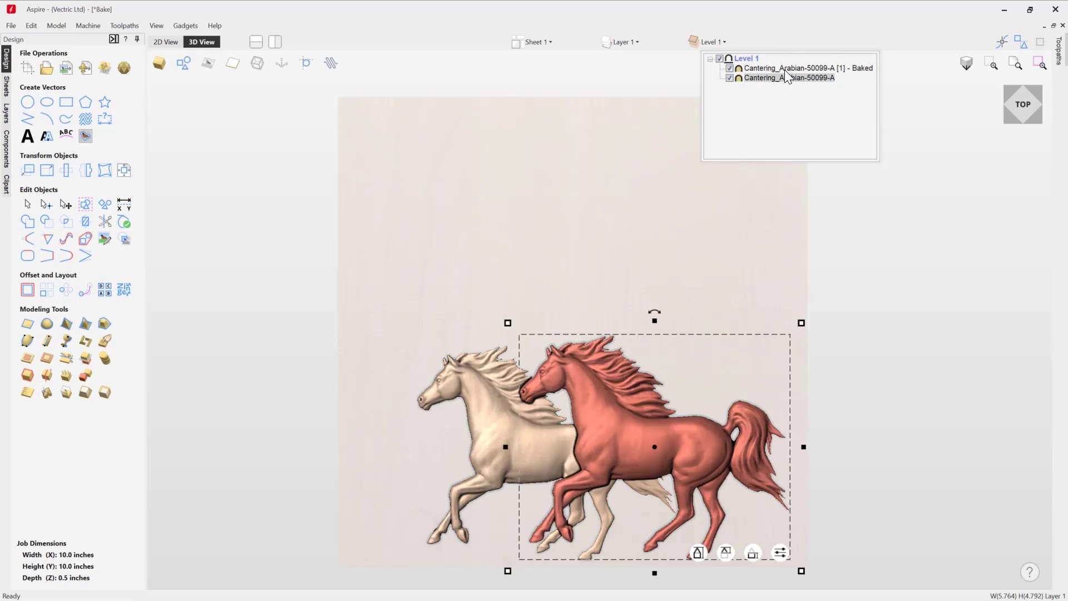
left_click(785, 69)
left_click(785, 78)
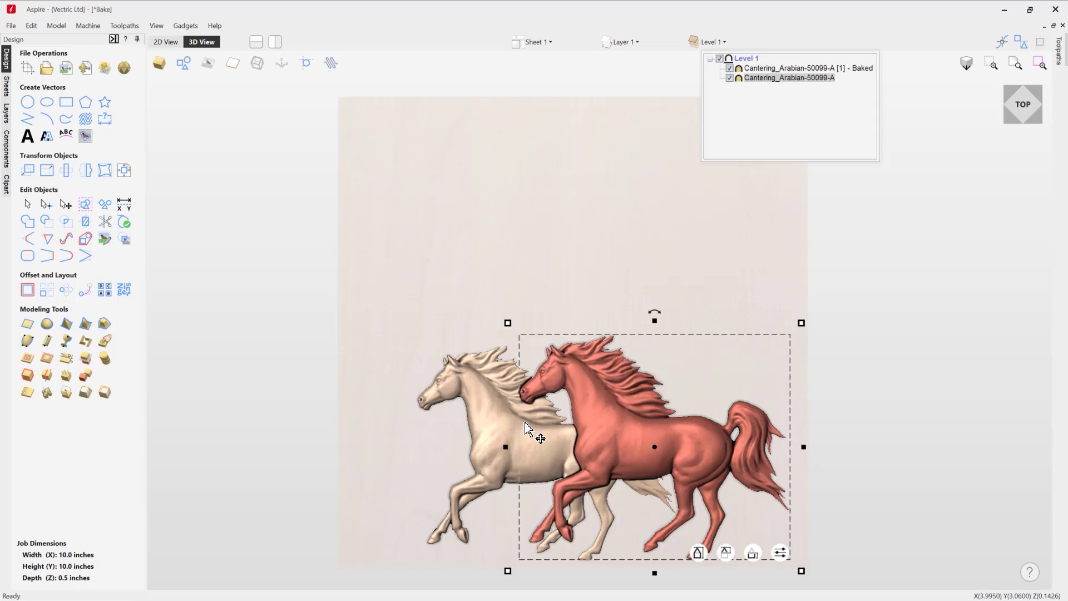
Select the right horse relief together with the left horse.
left_click(708, 206)
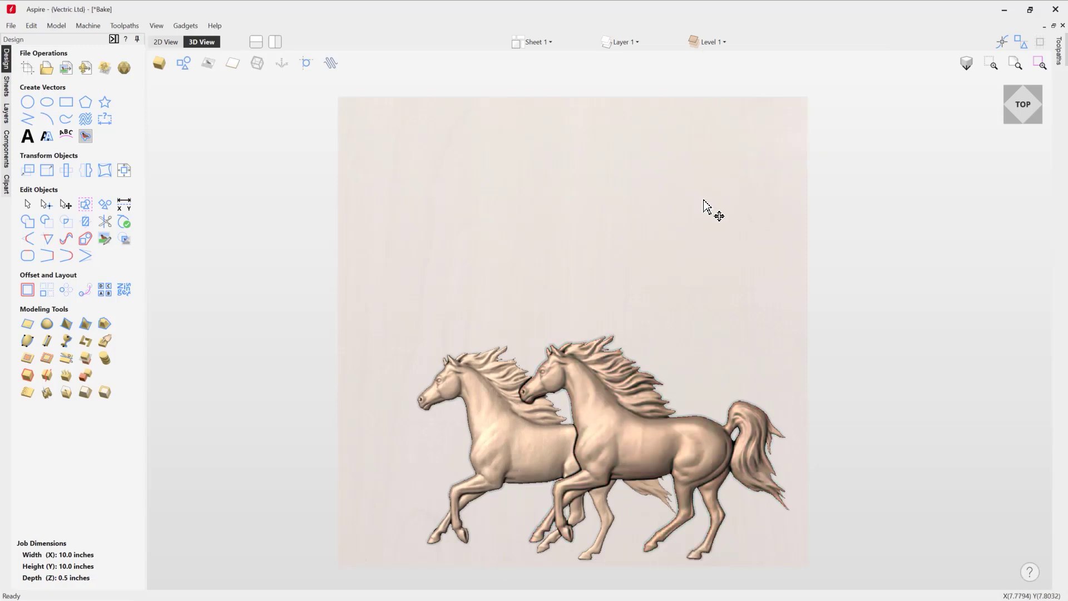
left_click(589, 409)
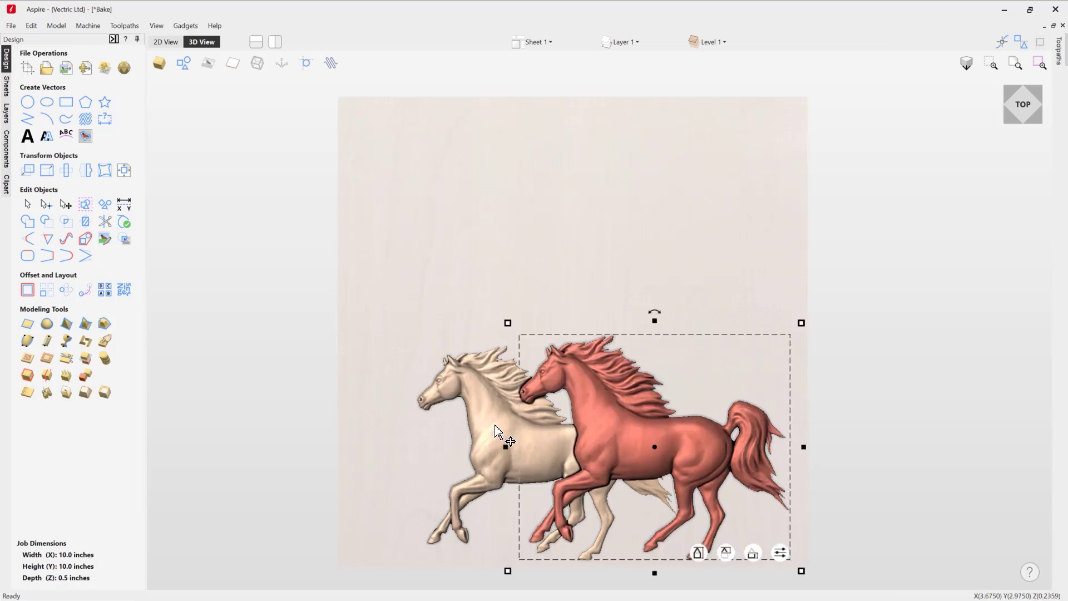
left_click(482, 413, "shift")
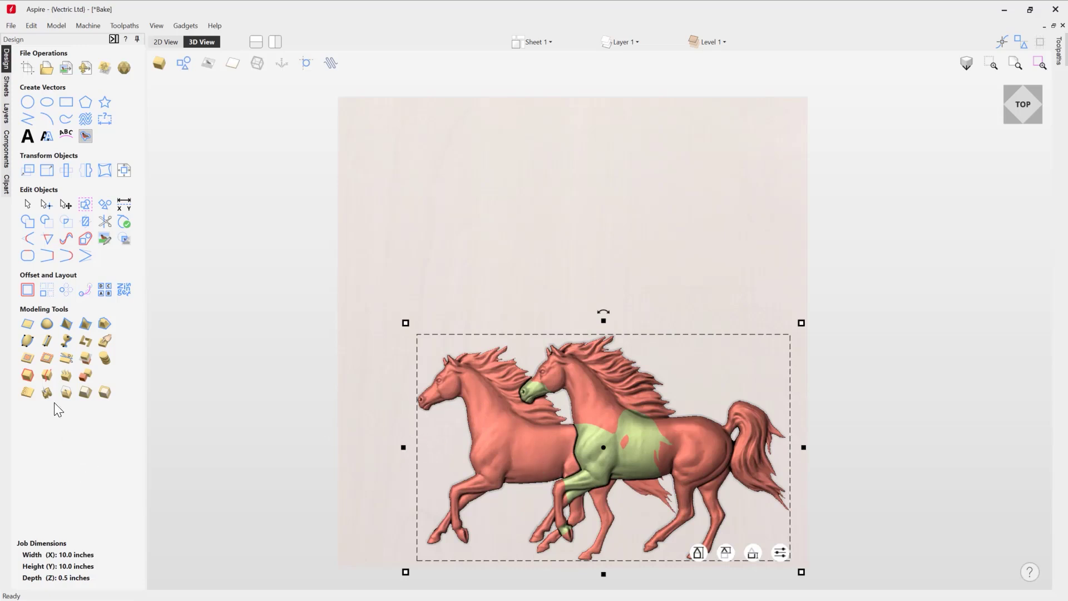
Bake both horses into one component and drag a copy above the original pair.
left_click(66, 377)
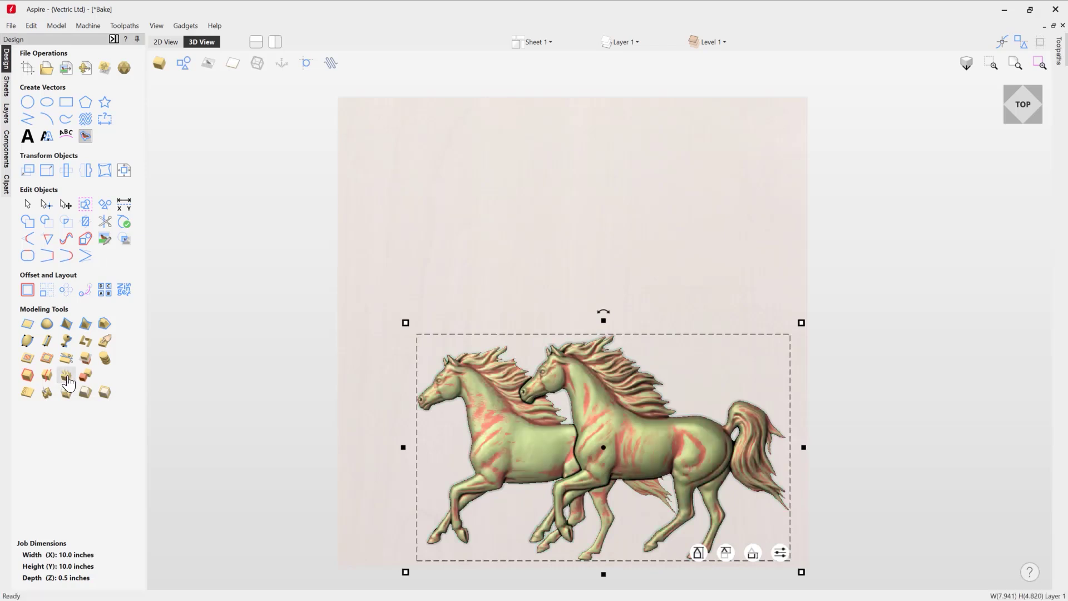
left_click(733, 39)
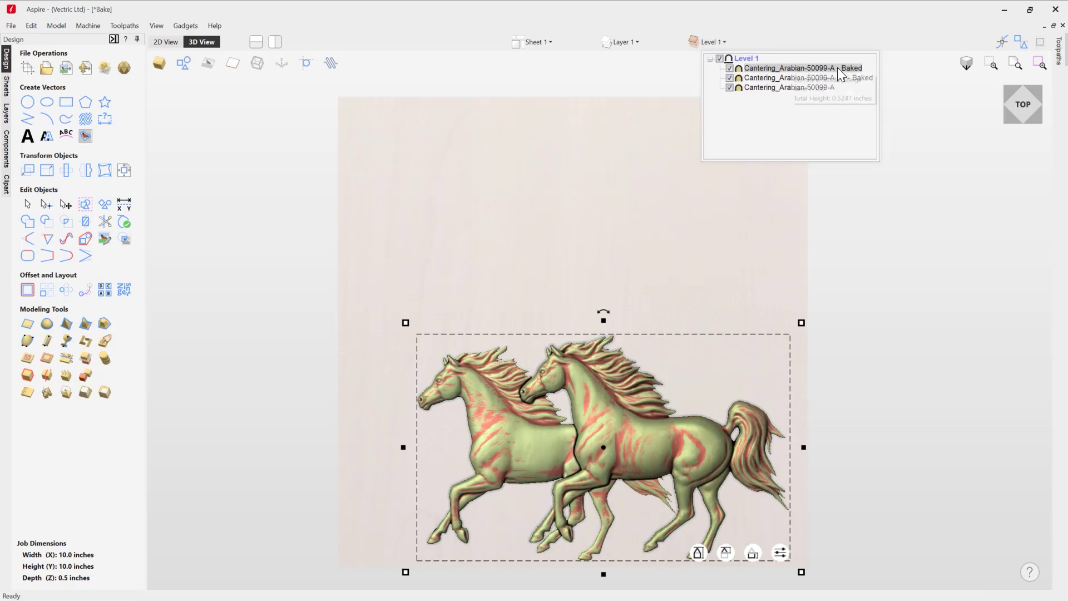
left_click(599, 401)
left_click_drag(599, 401, 596, 202, "ctrl")
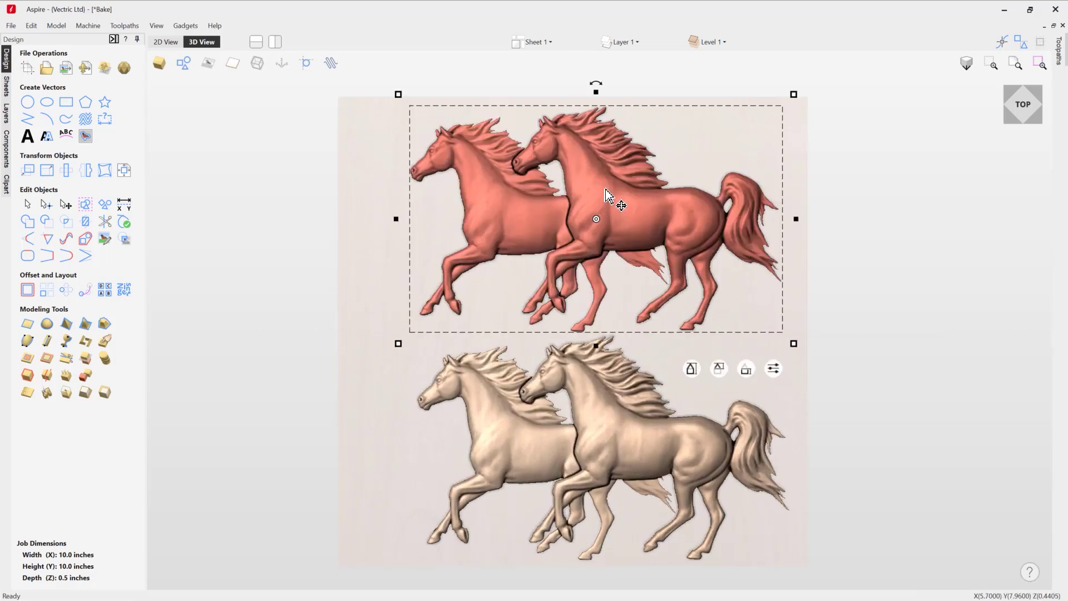
left_click(726, 41)
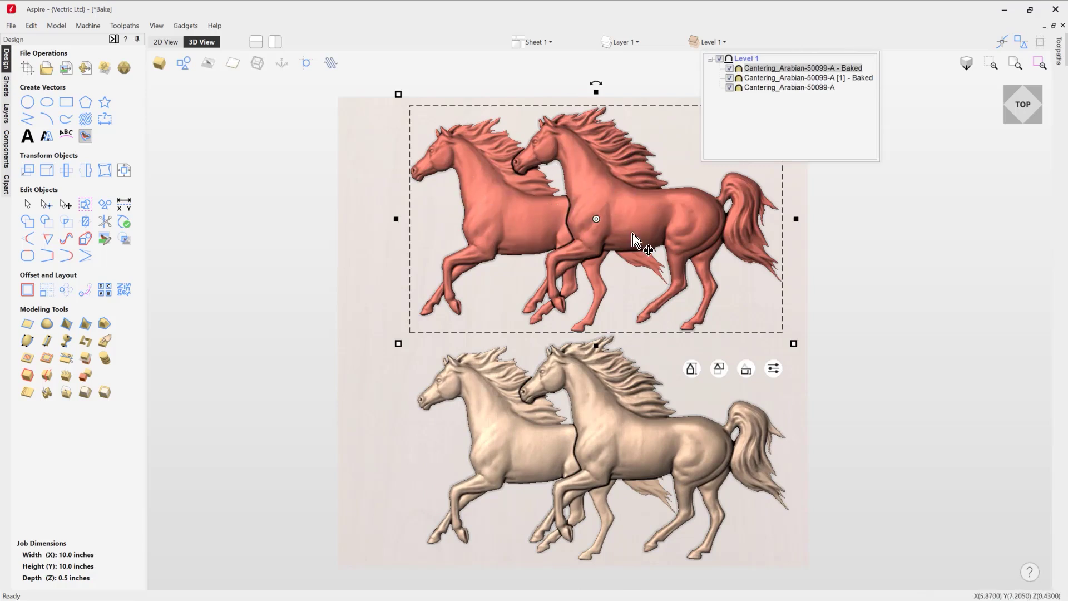
Click each lower horse to confirm they remain separate, then clear the selection.
left_click(621, 428)
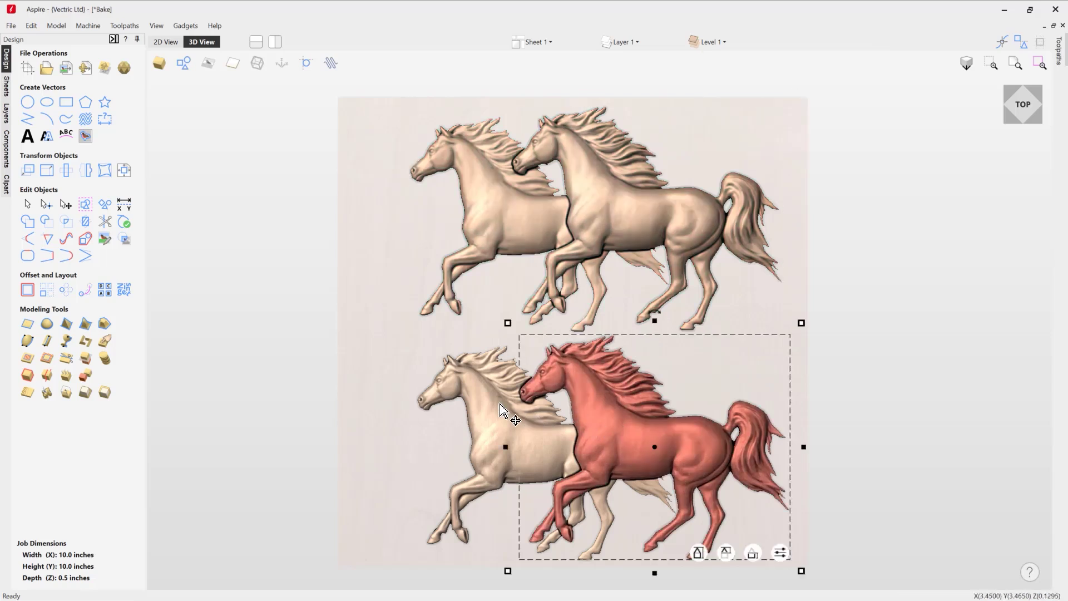
left_click(503, 422)
left_click(711, 438)
left_click(457, 434)
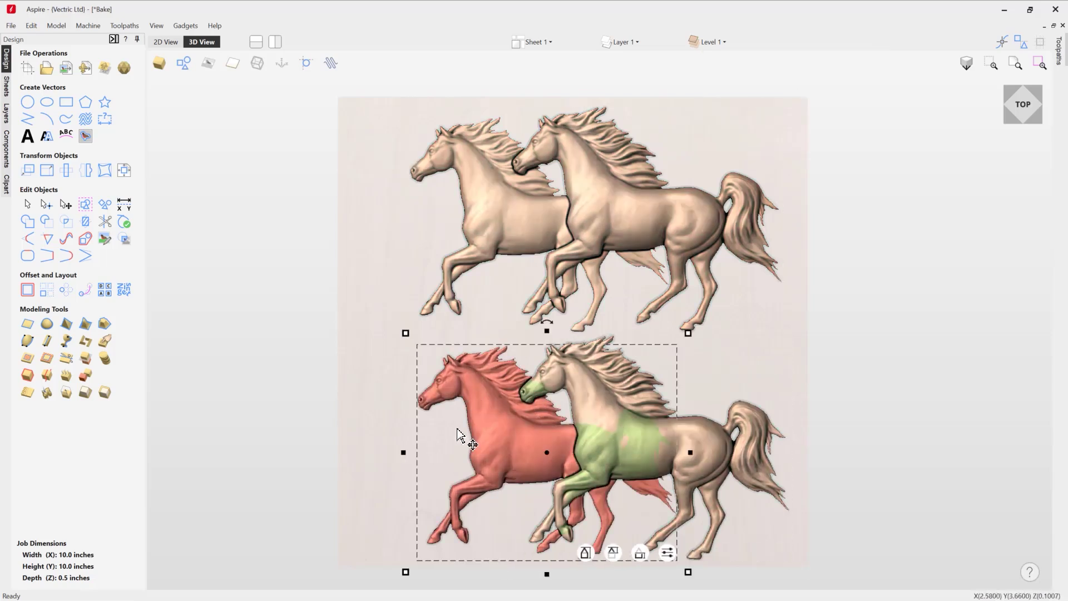
left_click(713, 445)
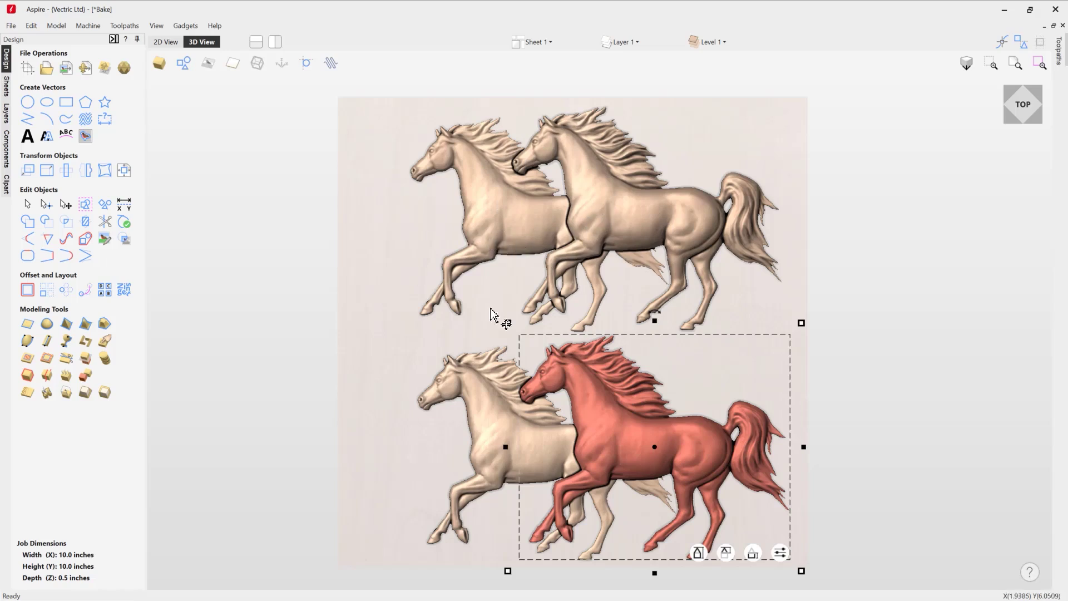
left_click(428, 350)
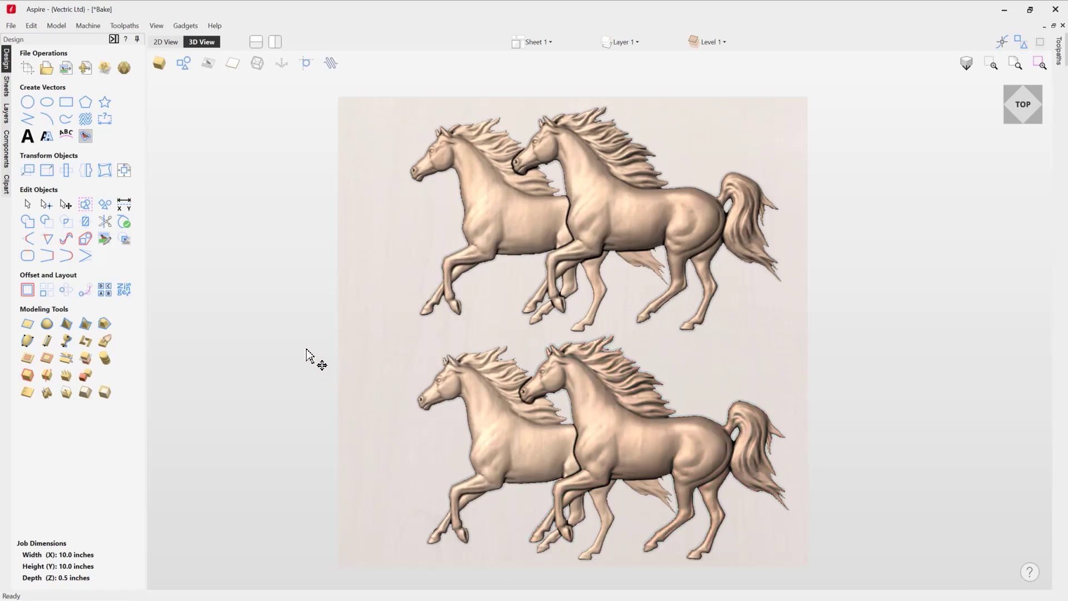